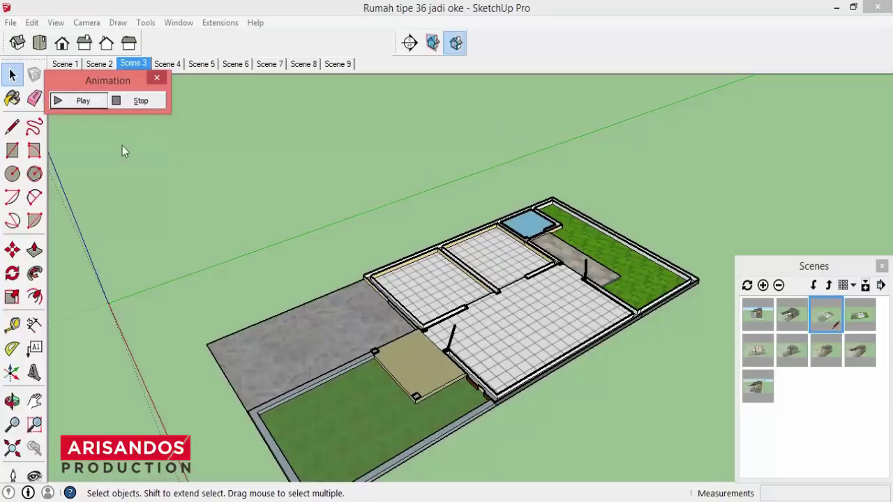
# Step: Play the house's scene animation until it reaches Scene 2, then stop it and close the player
pyautogui.click(86, 102)
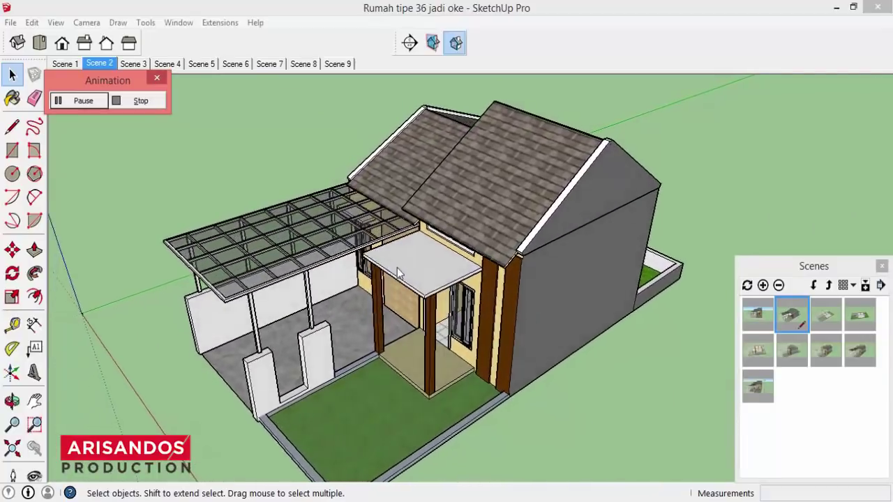
pyautogui.click(130, 103)
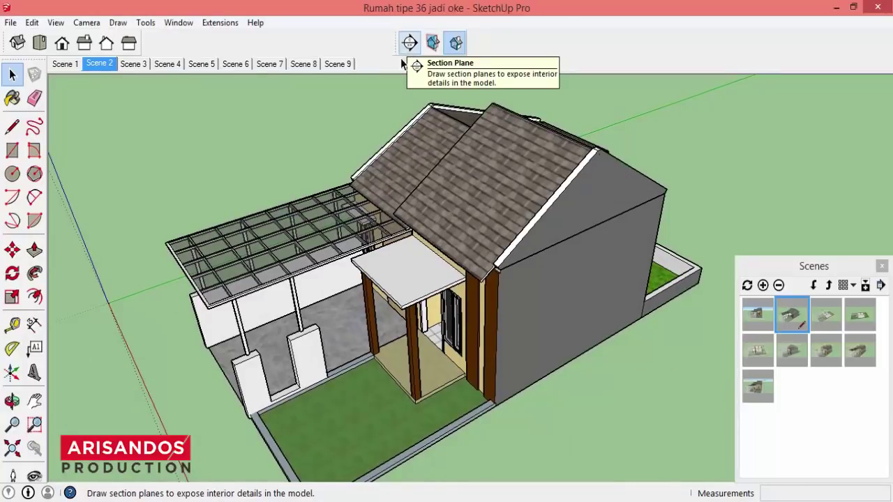
# Step: Orbit to a lower frontal view, then recall Scenes 2 through 8 in turn, ending on the carport
pyautogui.click(12, 401)
pyautogui.moveTo(328, 328)
pyautogui.mouseDown()
pyautogui.moveTo(377, 264)
pyautogui.moveTo(396, 283)
pyautogui.mouseUp()
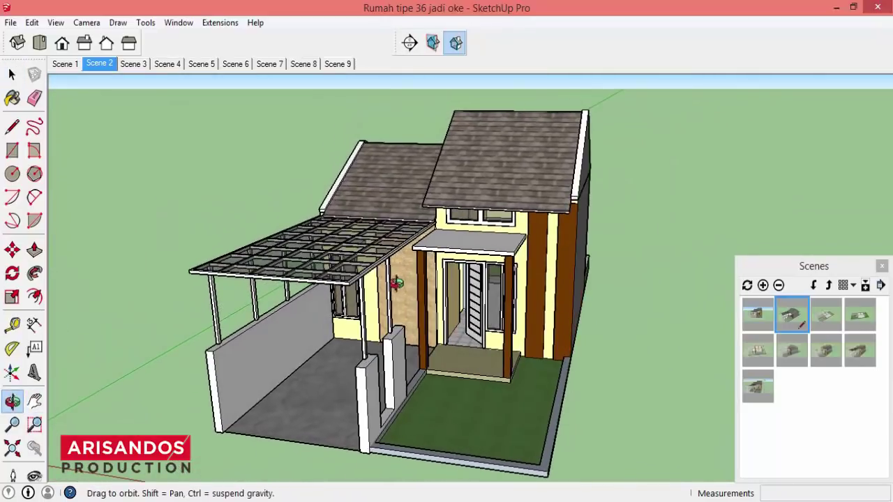
pyautogui.click(762, 314)
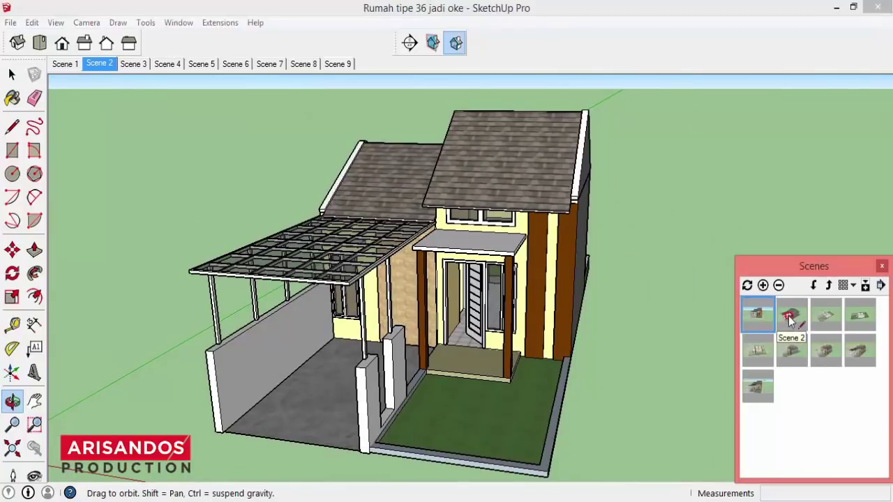
pyautogui.doubleClick(790, 318)
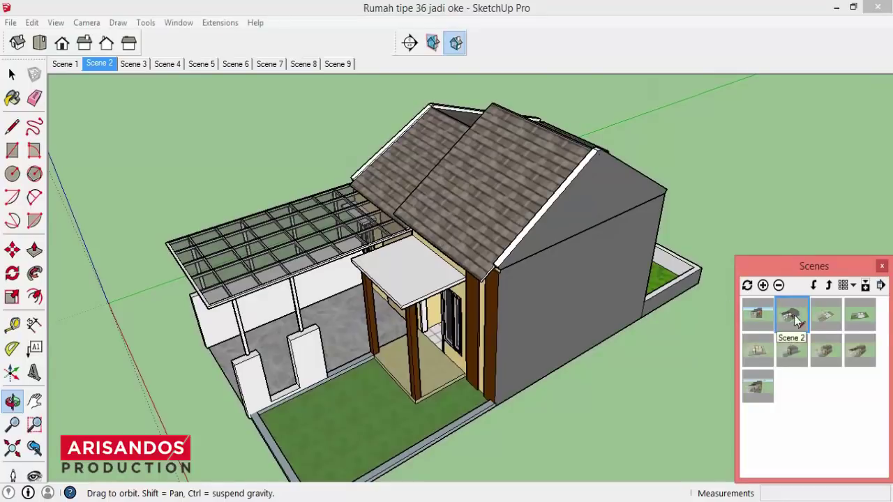
pyautogui.doubleClick(825, 318)
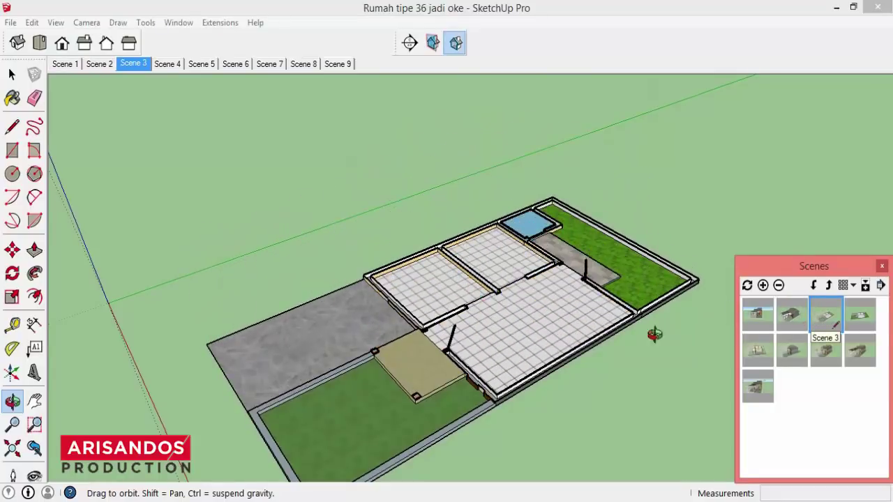
pyautogui.doubleClick(864, 319)
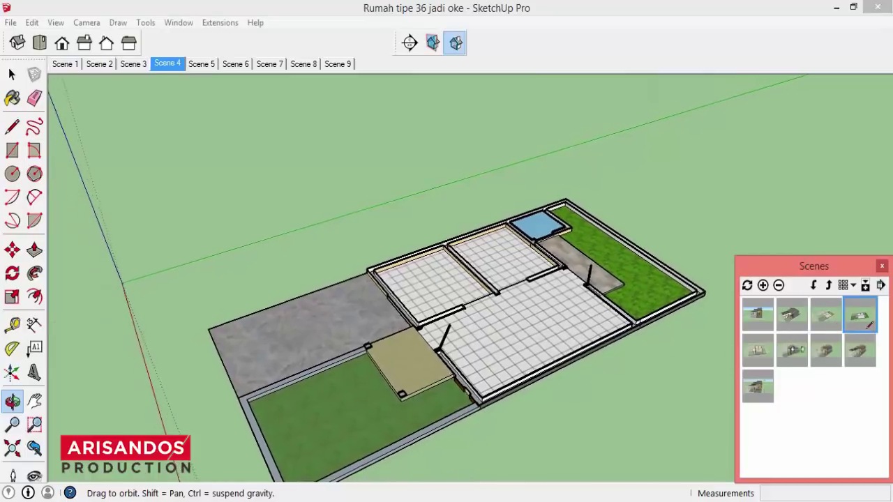
pyautogui.doubleClick(758, 352)
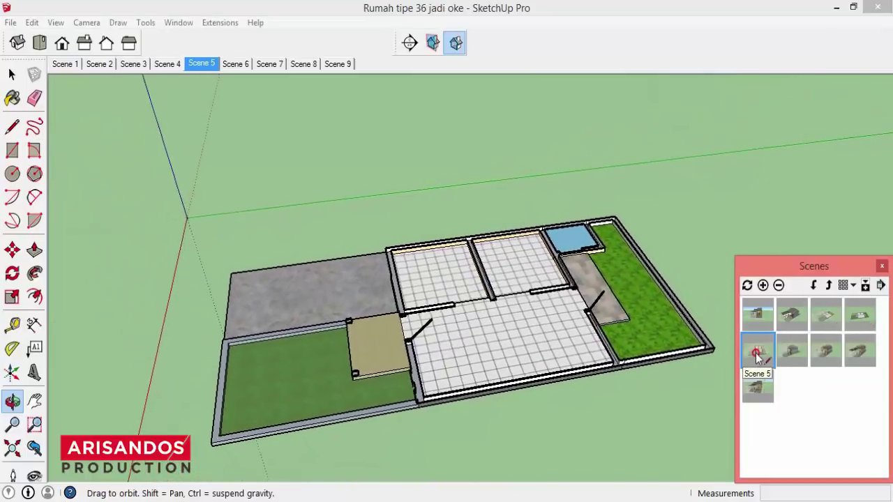
pyautogui.doubleClick(791, 351)
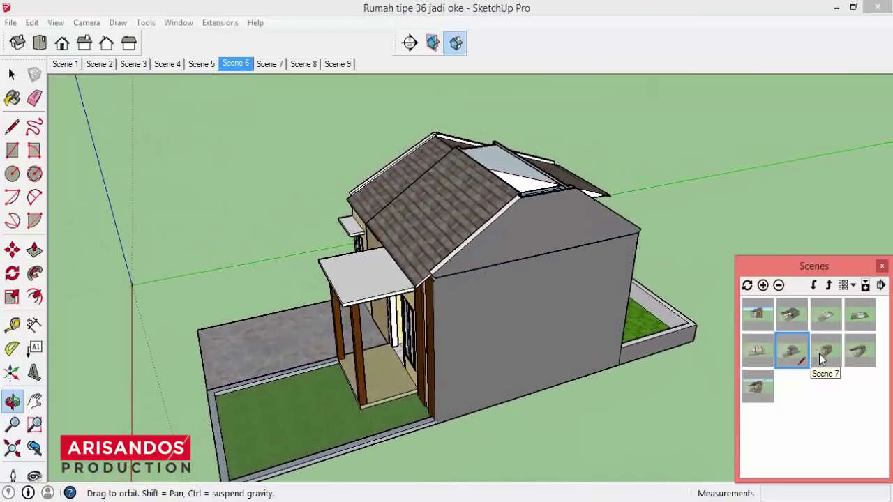
pyautogui.doubleClick(822, 353)
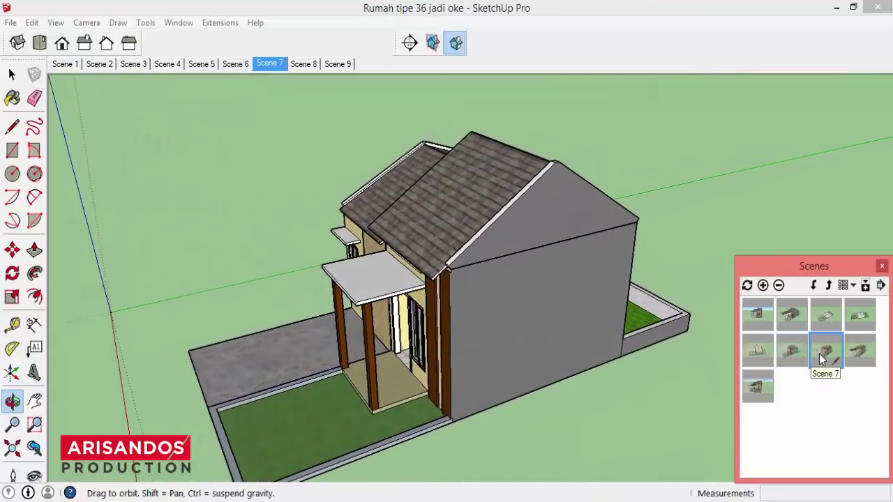
pyautogui.doubleClick(856, 354)
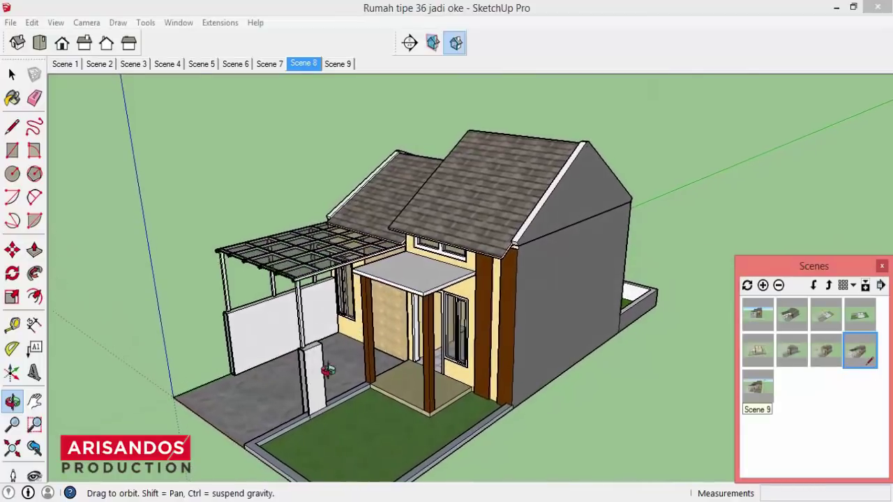
pyautogui.moveTo(328, 371); pyautogui.dragTo(208, 222, button='middle')
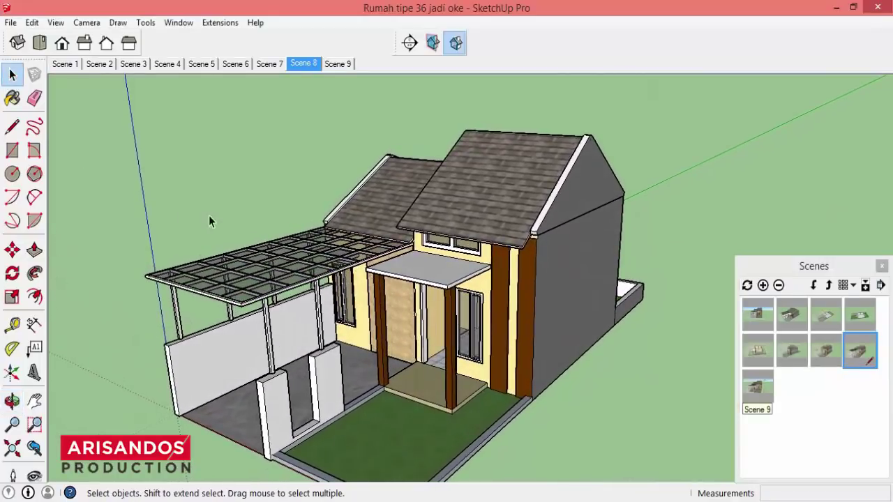
# Step: Select the carport, roof and house-body groups one by one to inspect them
pyautogui.click(343, 268)
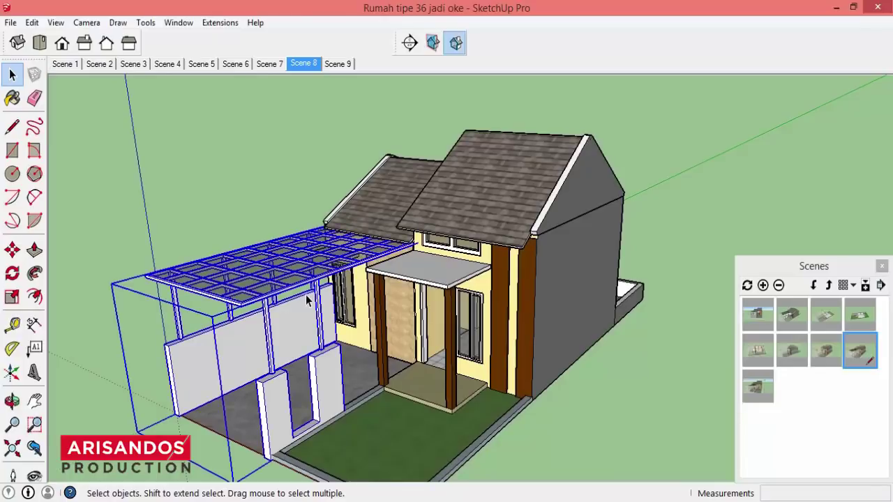
pyautogui.click(378, 209)
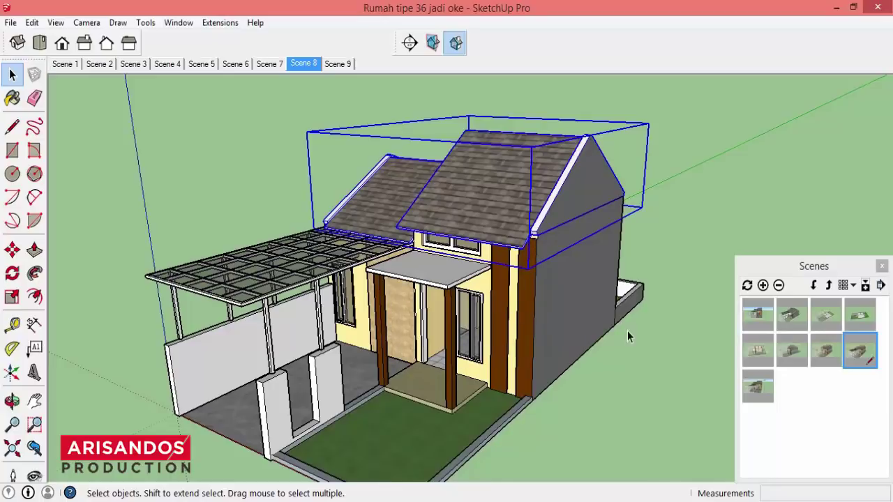
pyautogui.click(507, 307)
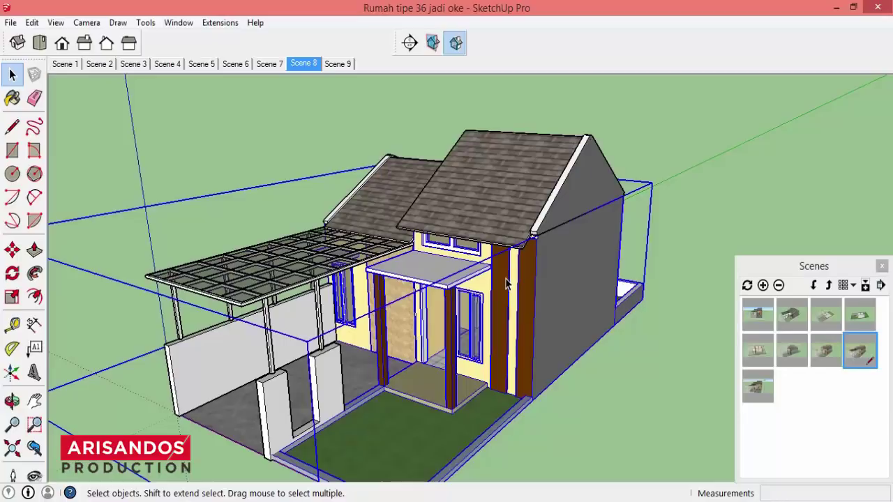
pyautogui.click(507, 211)
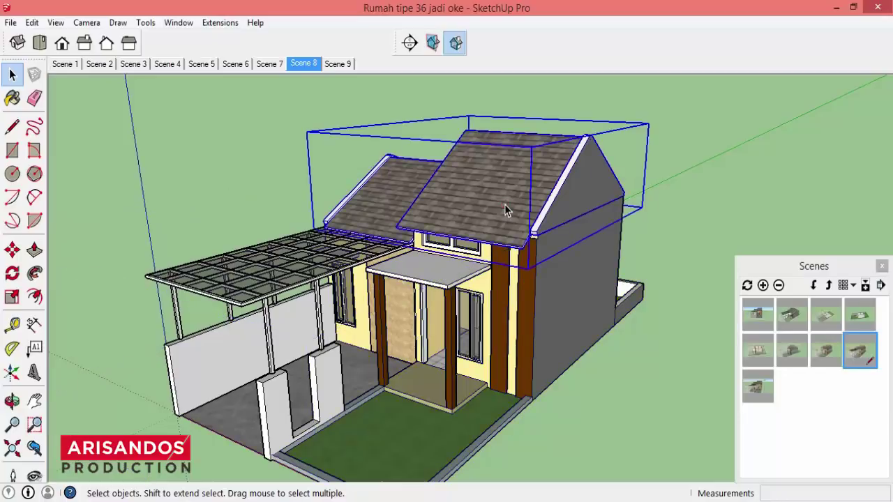
pyautogui.click(283, 279)
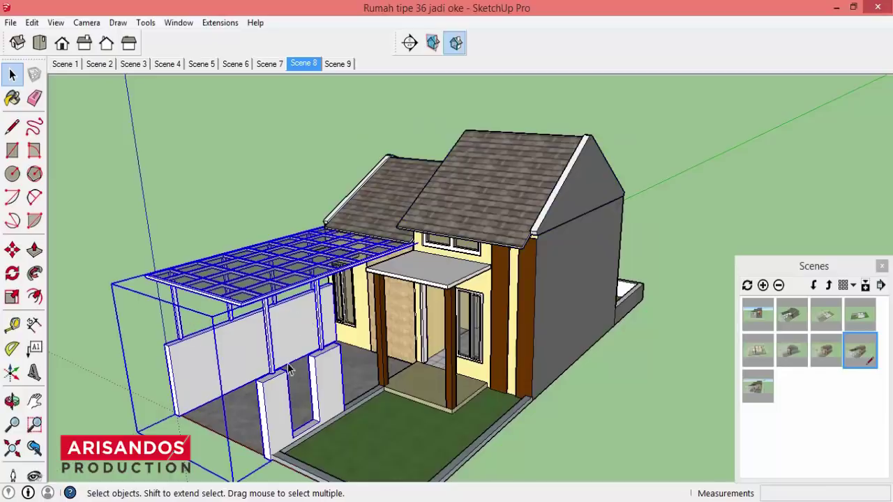
pyautogui.click(438, 296)
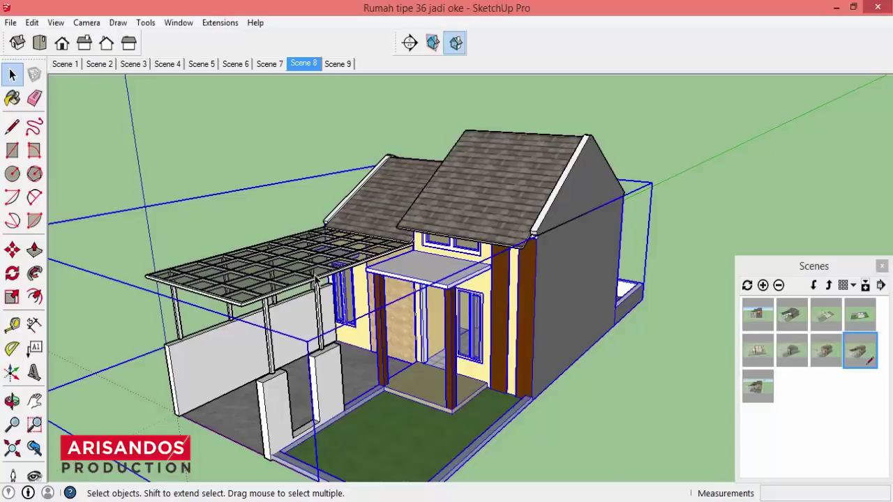
# Step: Clear the selection, zoom in and back out, then close the house model
pyautogui.click(213, 145)
pyautogui.scroll(1, 300, 259)
pyautogui.scroll(1, 274, 313)
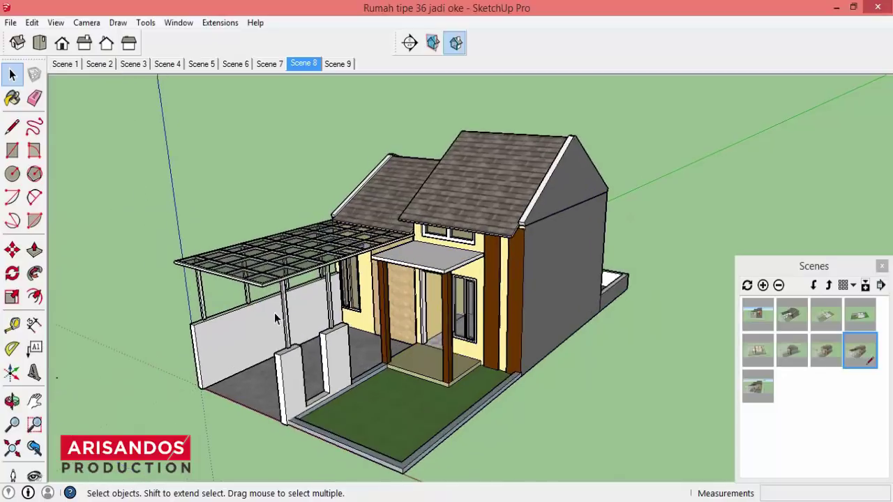
pyautogui.scroll(2, 265, 293)
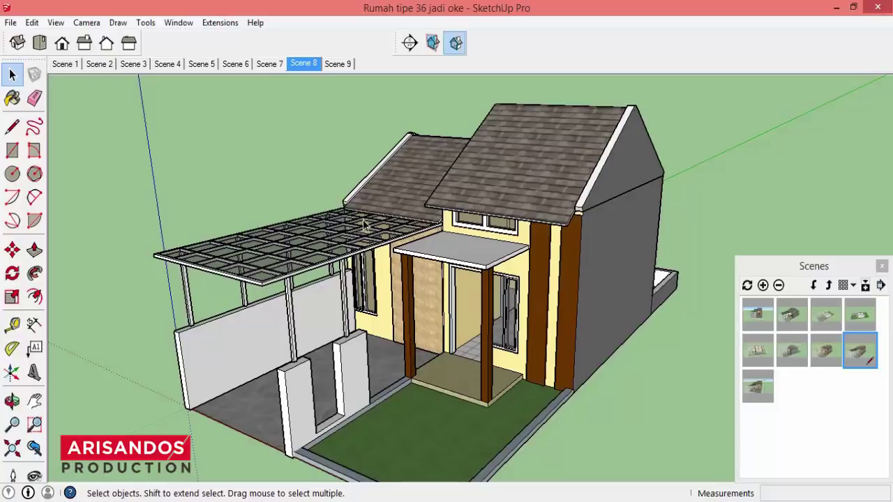
pyautogui.scroll(-1, 318, 225)
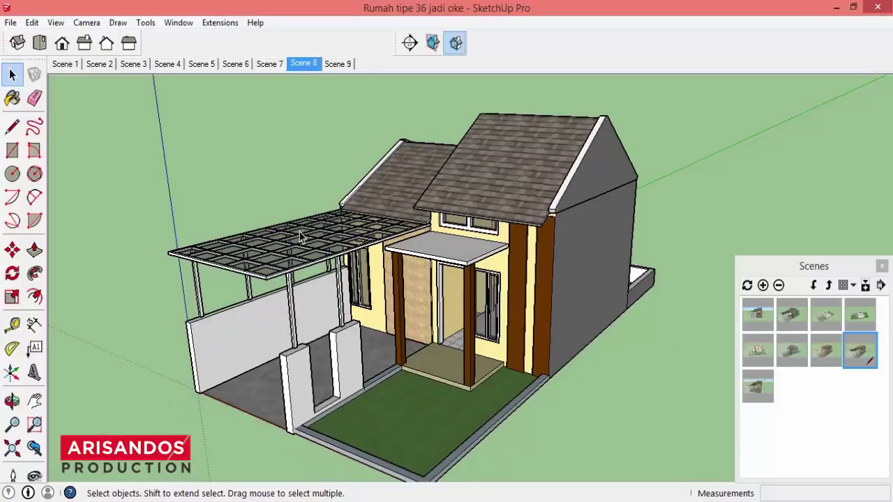
pyautogui.scroll(-1, 318, 224)
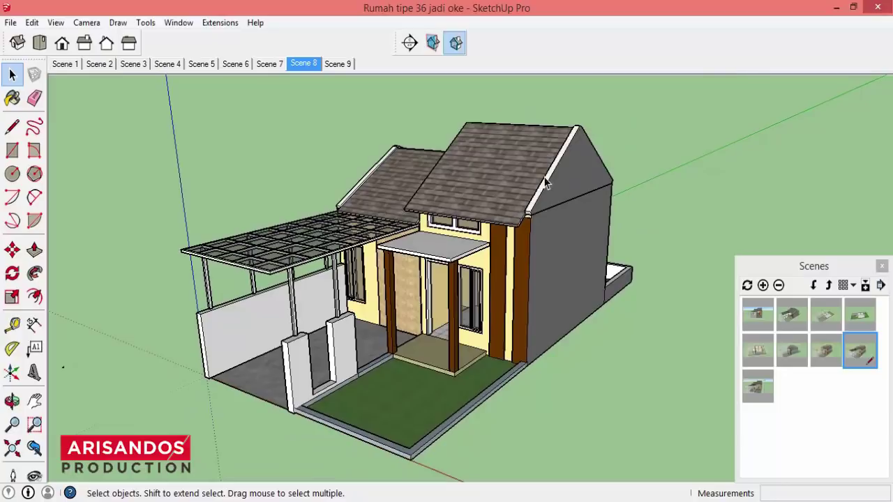
pyautogui.click(878, 8)
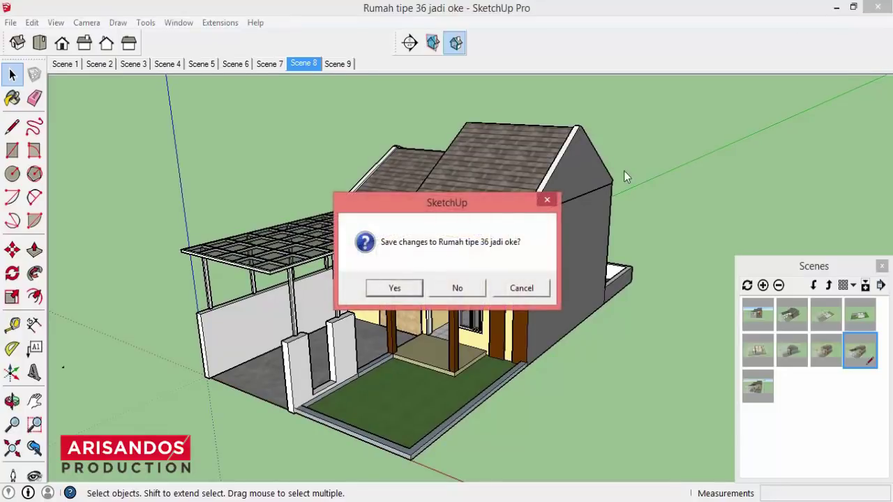
# Step: Save changes, close the model info window, recentre the house and close the scenes list
pyautogui.click(407, 292)
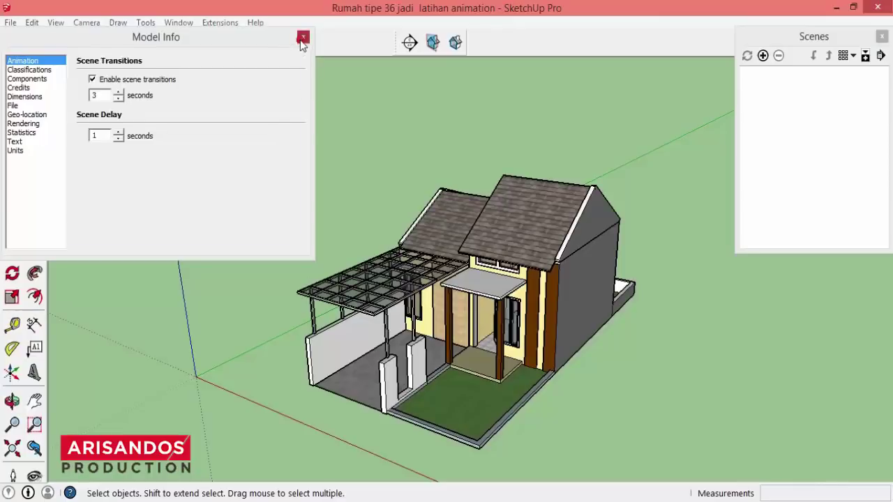
pyautogui.click(303, 35)
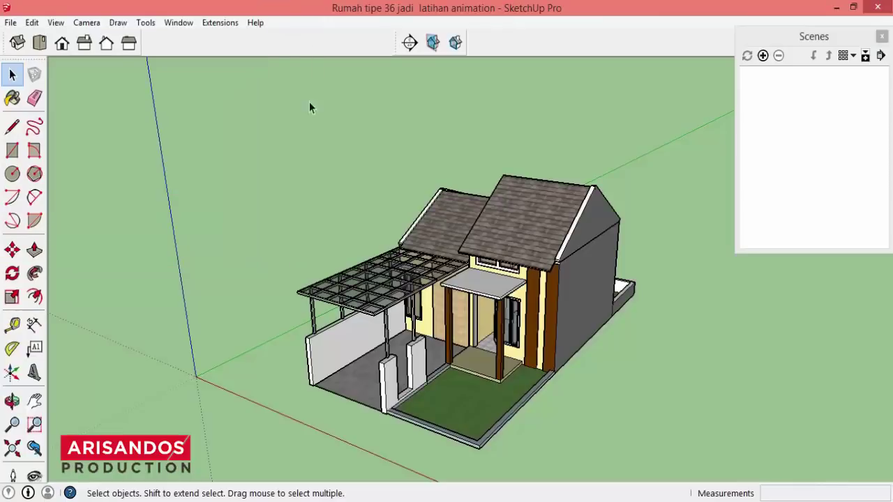
pyautogui.scroll(2, 479, 330)
pyautogui.keyDown('shift'); pyautogui.moveTo(291, 320); pyautogui.dragTo(239, 300, button='middle'); pyautogui.keyUp('shift')
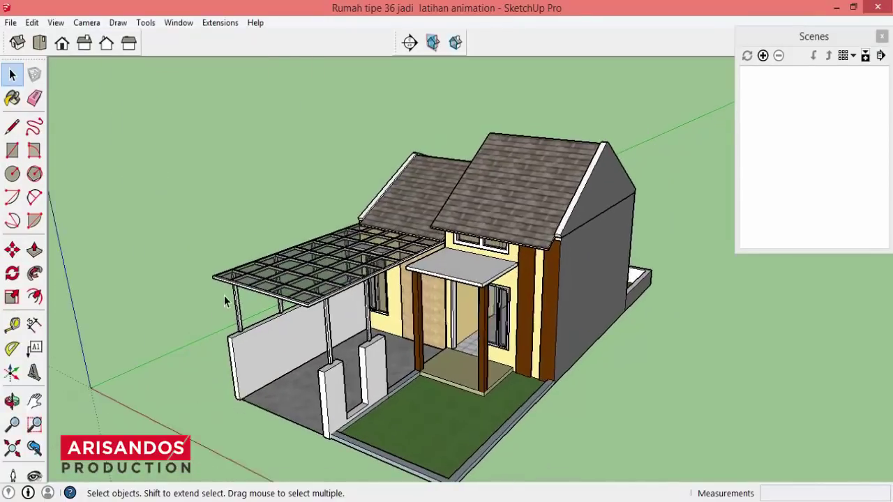
pyautogui.click(881, 37)
pyautogui.scroll(2, 427, 352)
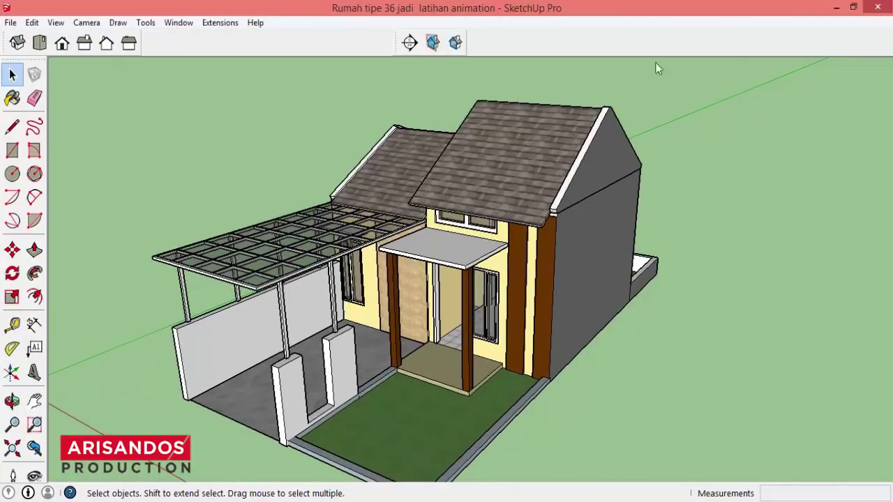
# Step: Reopen the empty Scenes panel from the Window menu and drag it lower beside the model
pyautogui.click(179, 23)
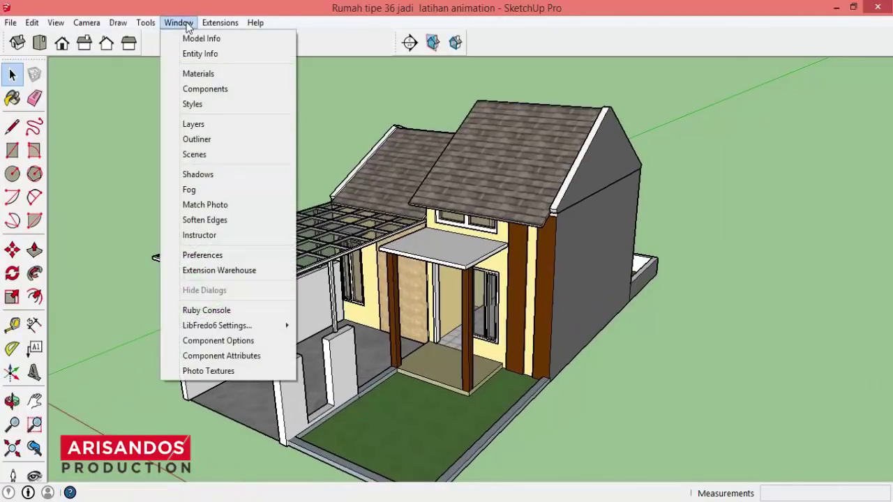
pyautogui.click(202, 155)
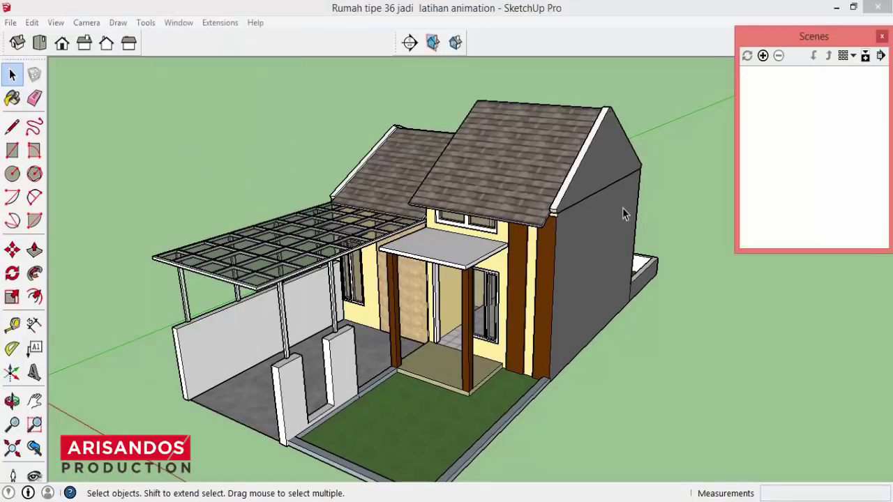
pyautogui.moveTo(781, 38); pyautogui.dragTo(781, 54)
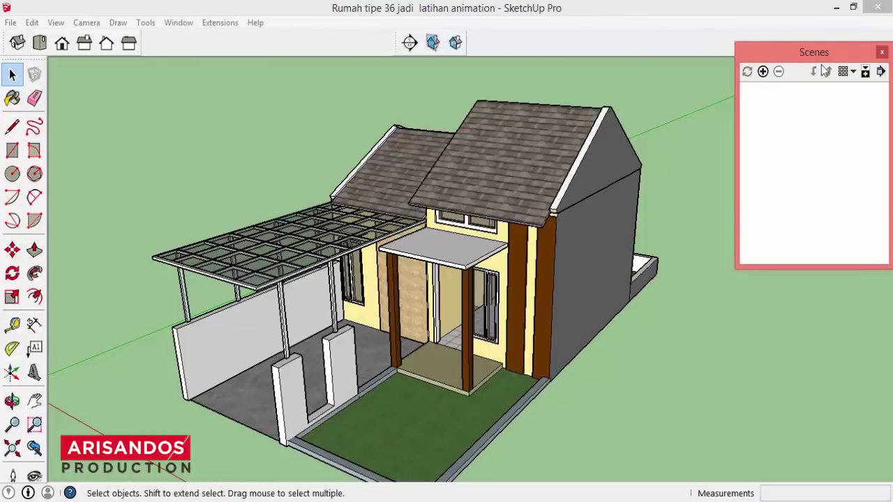
pyautogui.moveTo(810, 56); pyautogui.dragTo(810, 76)
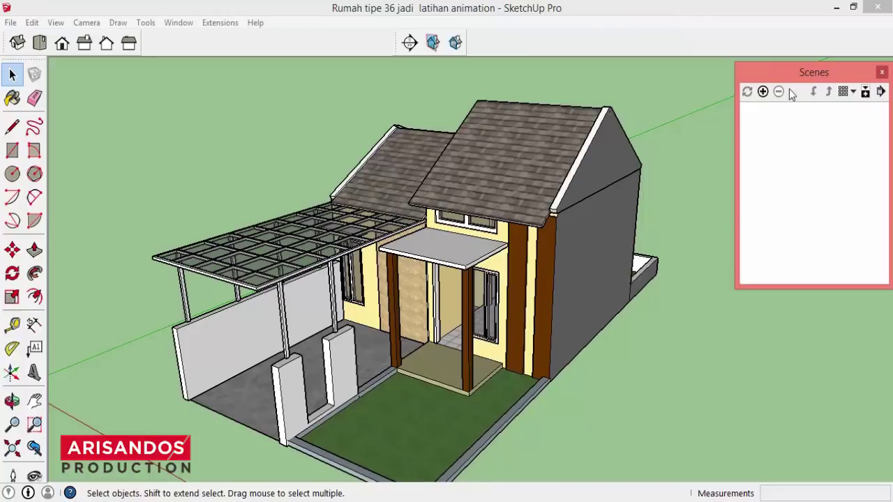
pyautogui.moveTo(789, 77)
pyautogui.mouseDown()
pyautogui.moveTo(789, 141)
pyautogui.moveTo(789, 103)
pyautogui.mouseUp()
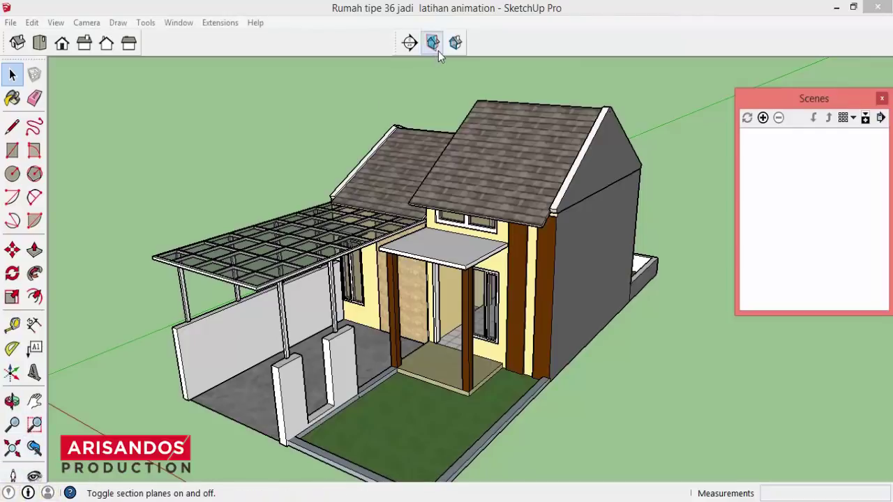
# Step: Hide and re-show the Section toolbar, then move it slightly to the left
pyautogui.rightClick(345, 43)
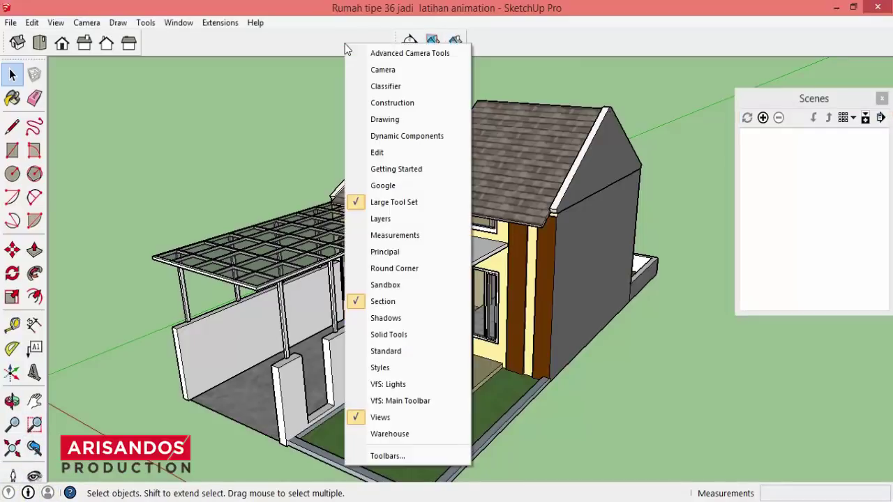
pyautogui.click(380, 303)
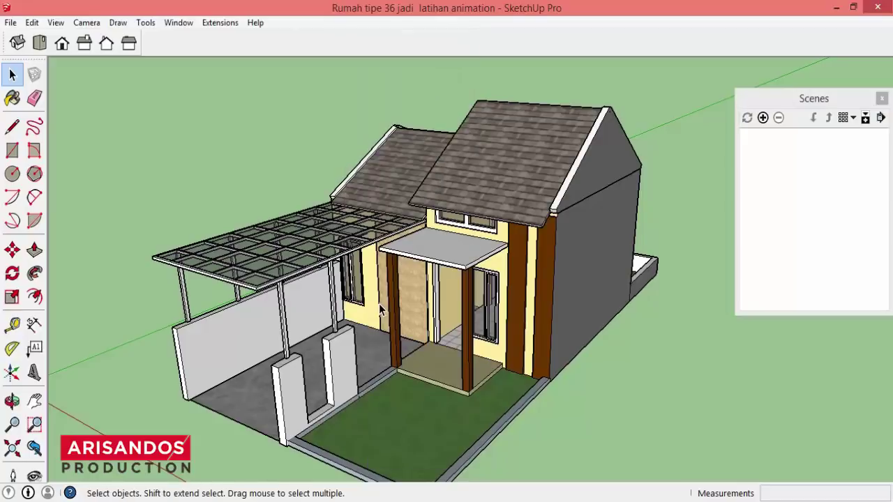
pyautogui.rightClick(391, 43)
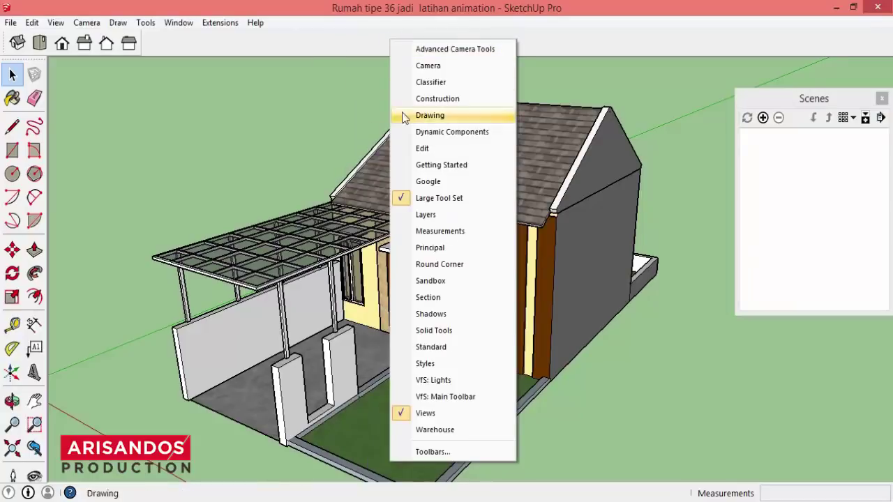
pyautogui.click(420, 300)
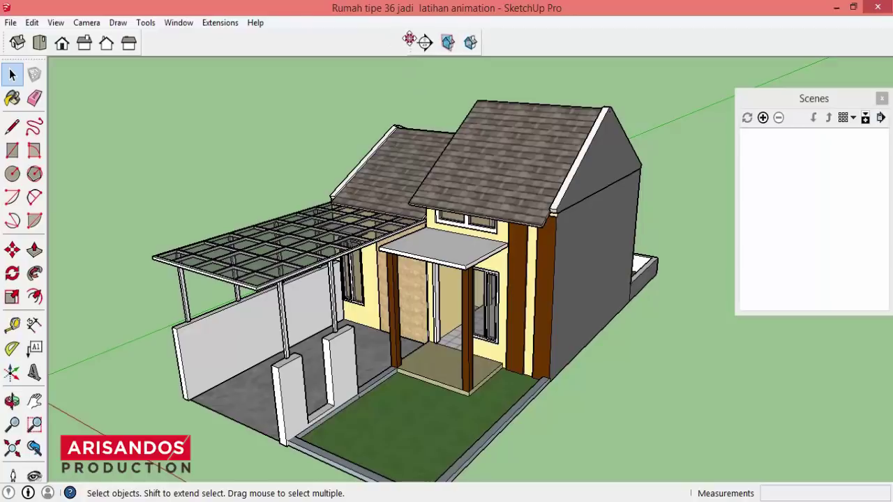
pyautogui.moveTo(394, 40); pyautogui.dragTo(369, 44)
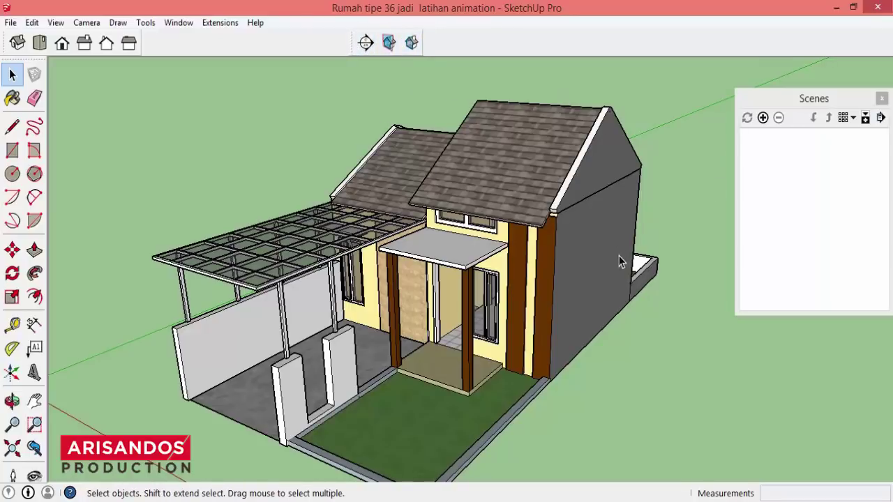
# Step: Orbit to a frontal view of the house from the right and save it as Scene 1
pyautogui.click(12, 401)
pyautogui.moveTo(299, 402)
pyautogui.mouseDown()
pyautogui.moveTo(453, 378)
pyautogui.moveTo(417, 393)
pyautogui.moveTo(464, 388)
pyautogui.moveTo(420, 381)
pyautogui.moveTo(410, 391)
pyautogui.mouseUp()
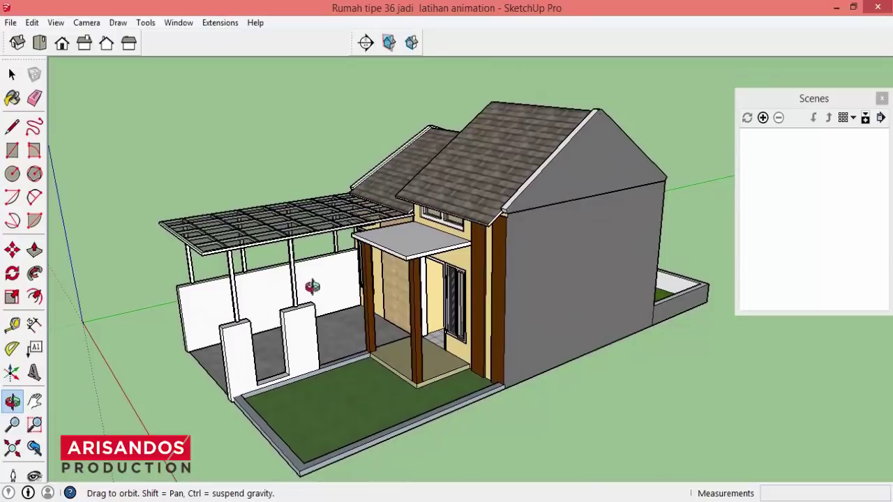
pyautogui.moveTo(386, 233); pyautogui.dragTo(579, 232)
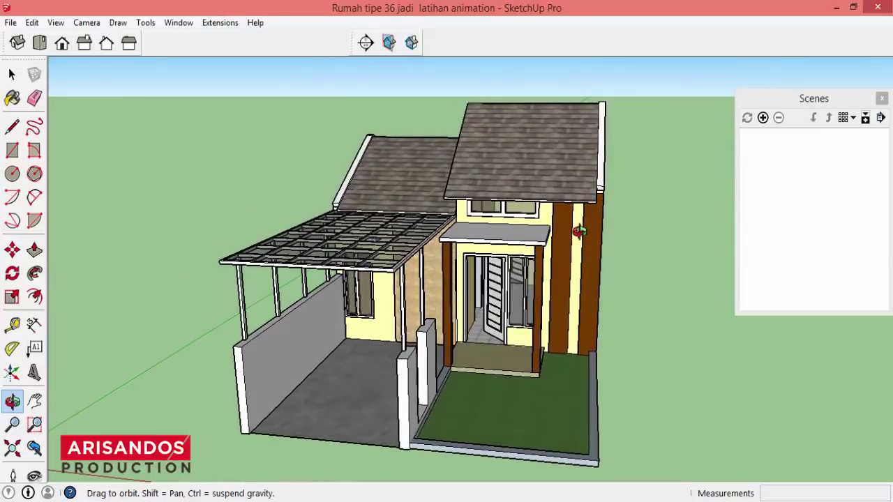
pyautogui.moveTo(476, 360); pyautogui.dragTo(428, 354)
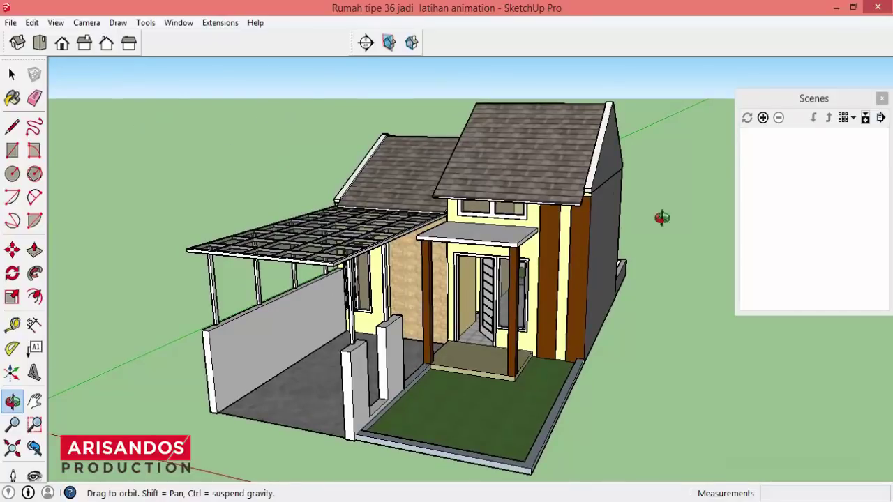
pyautogui.click(763, 118)
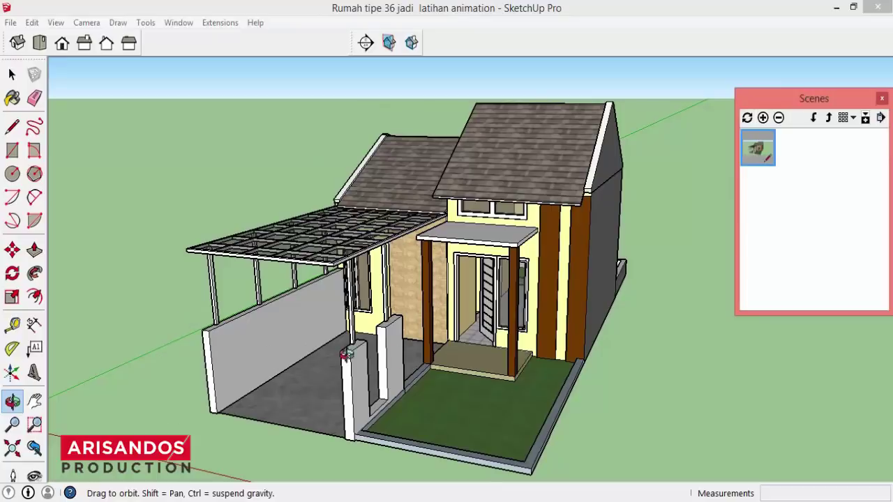
# Step: Return to Scene 1, orbit up to look down over the roof, and save it as Scene 2
pyautogui.moveTo(583, 312); pyautogui.dragTo(644, 315)
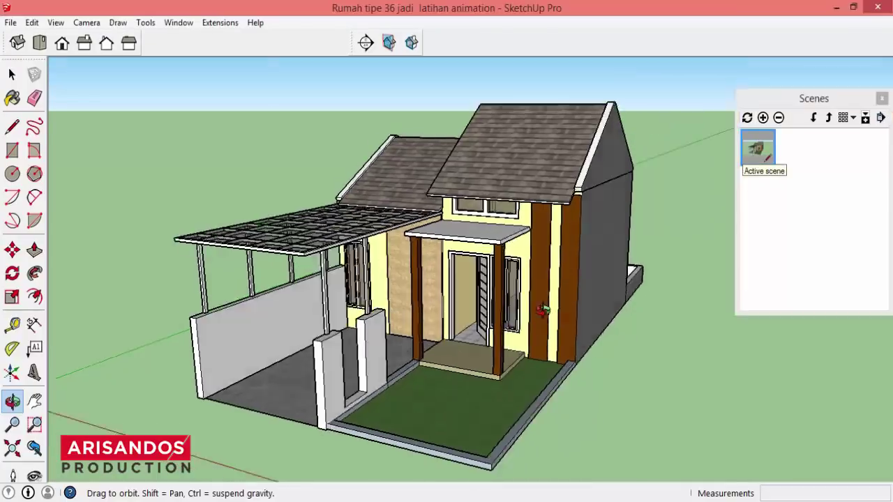
pyautogui.scroll(5, 644, 315)
pyautogui.moveTo(507, 339)
pyautogui.mouseDown()
pyautogui.moveTo(528, 146)
pyautogui.moveTo(459, 193)
pyautogui.mouseUp()
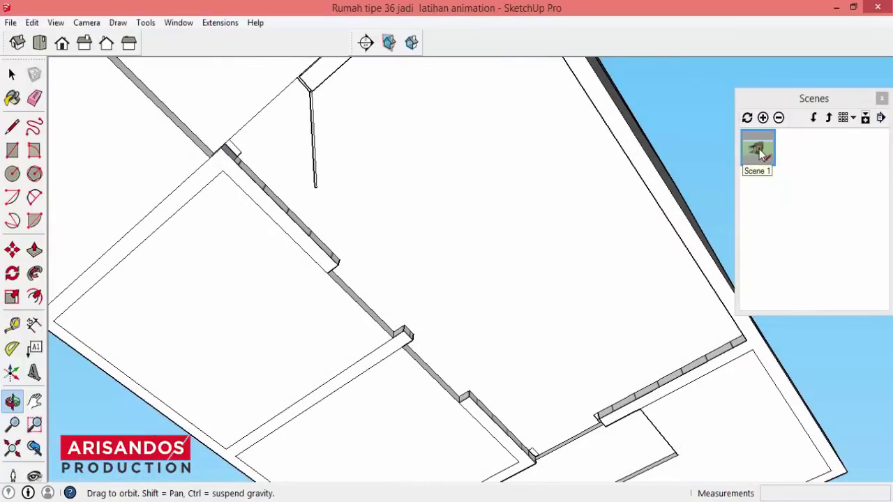
pyautogui.doubleClick(759, 148)
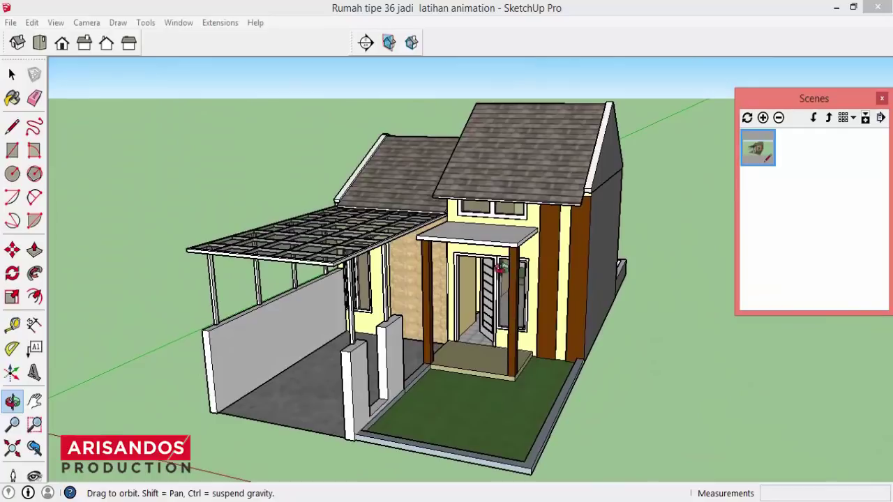
pyautogui.moveTo(579, 253)
pyautogui.mouseDown()
pyautogui.moveTo(444, 410)
pyautogui.moveTo(363, 418)
pyautogui.moveTo(369, 414)
pyautogui.mouseUp()
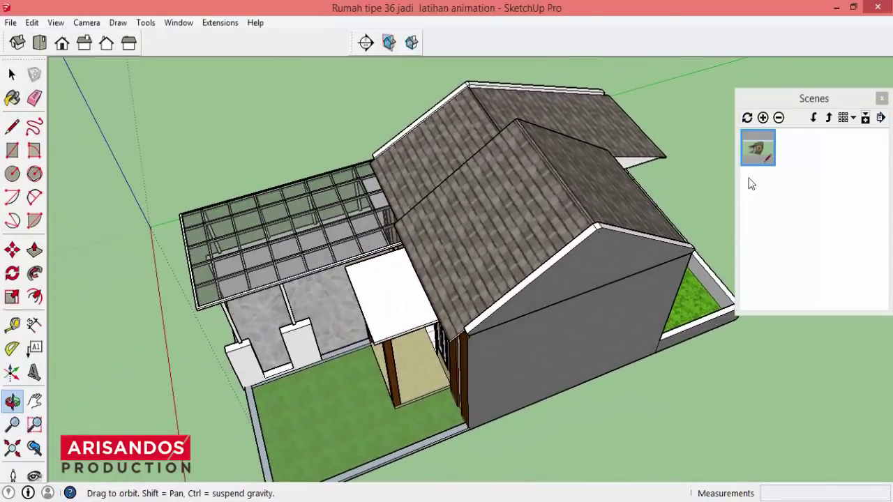
pyautogui.click(762, 118)
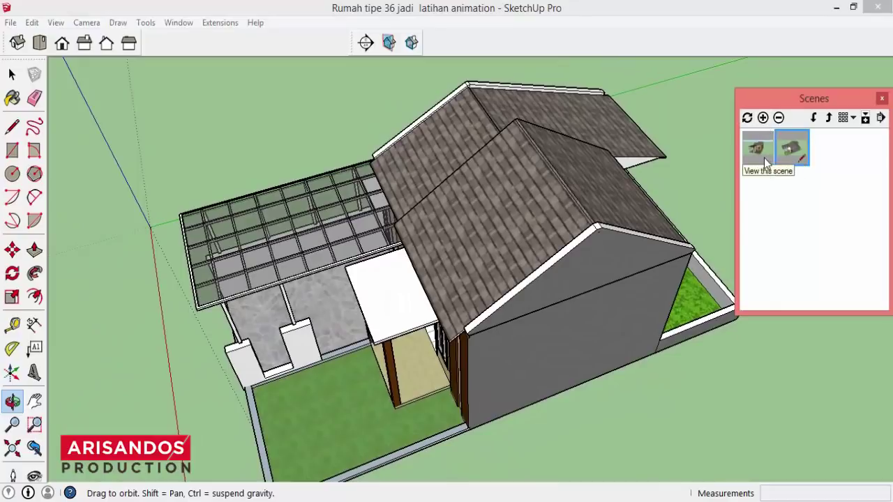
# Step: Check that Scene 1 and Scene 2 recall their views, then switch to the Select tool
pyautogui.click(760, 152)
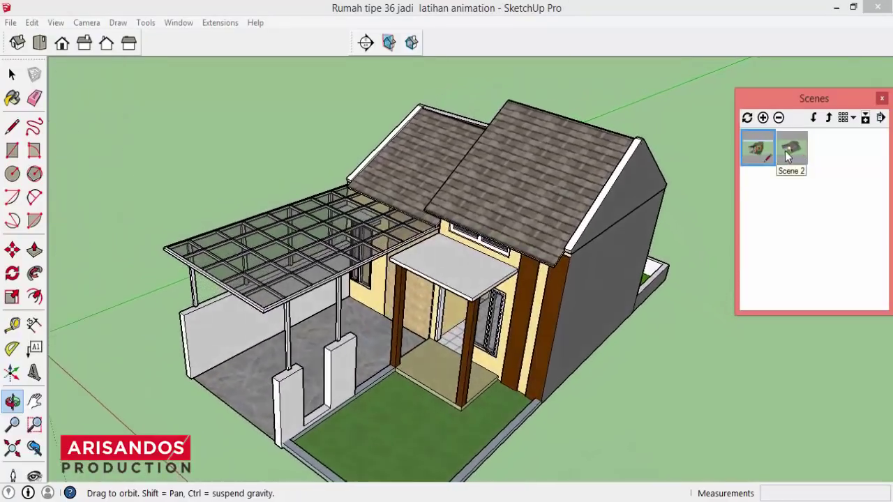
pyautogui.click(794, 151)
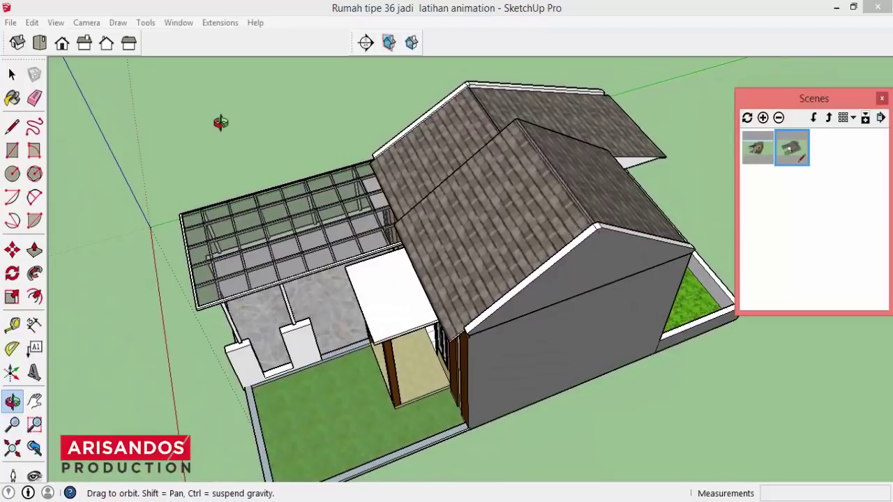
pyautogui.click(11, 74)
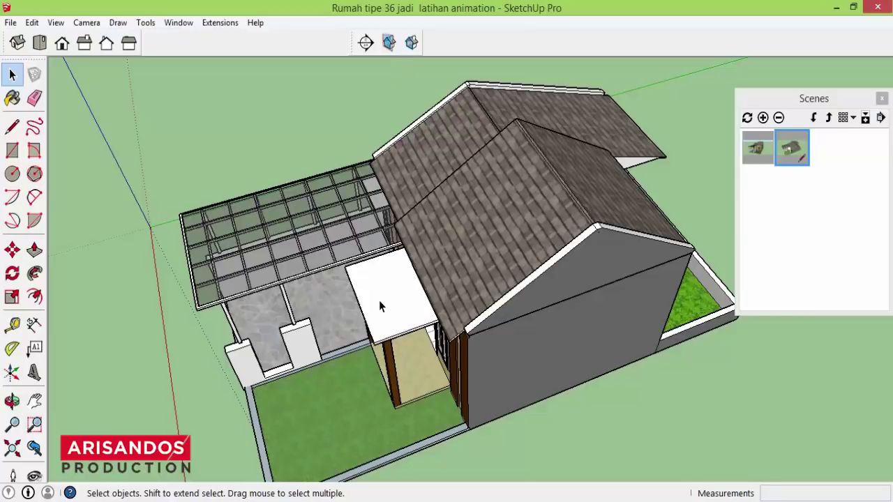
# Step: Select the roof, then the glass carport canopy group, and open the canopy for editing
pyautogui.click(487, 253)
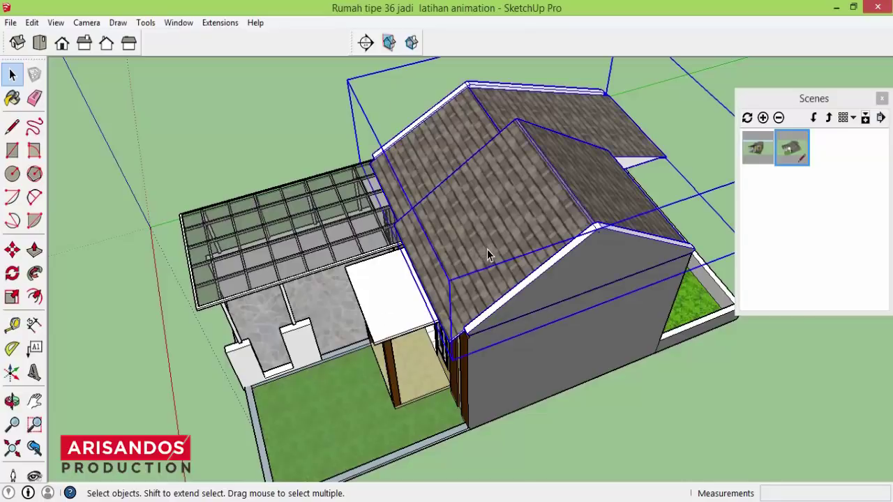
pyautogui.click(490, 369)
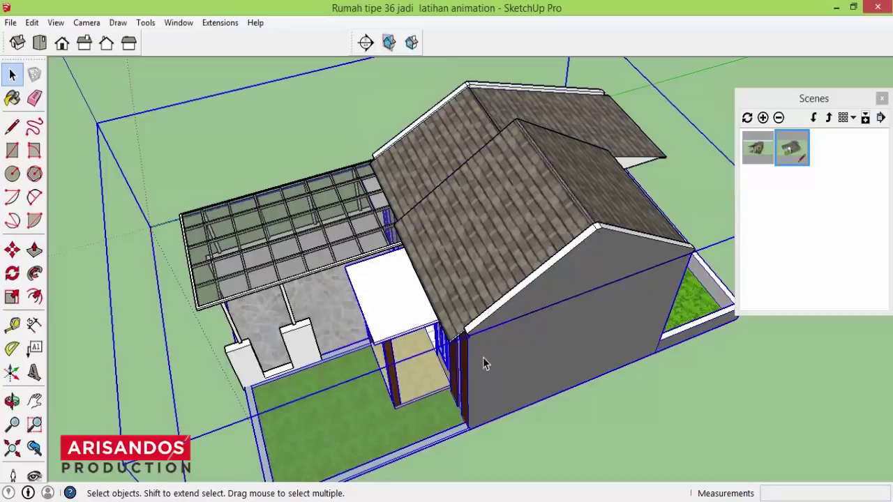
pyautogui.click(293, 259)
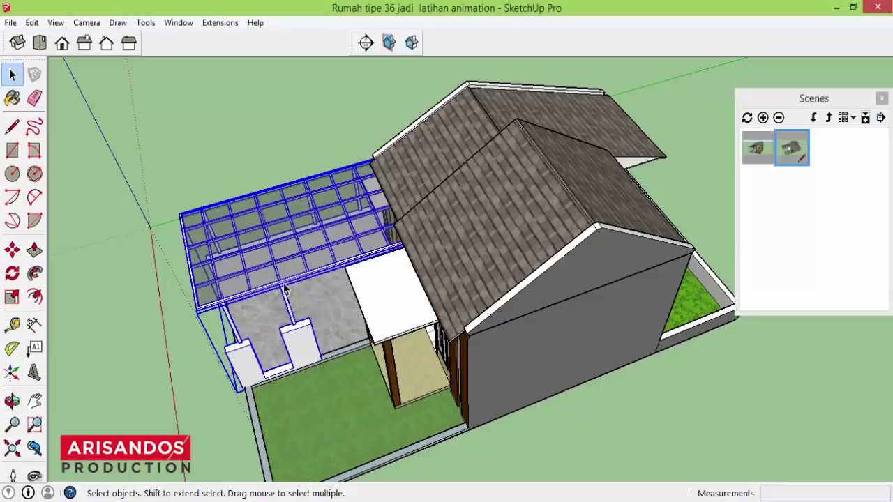
pyautogui.click(257, 176)
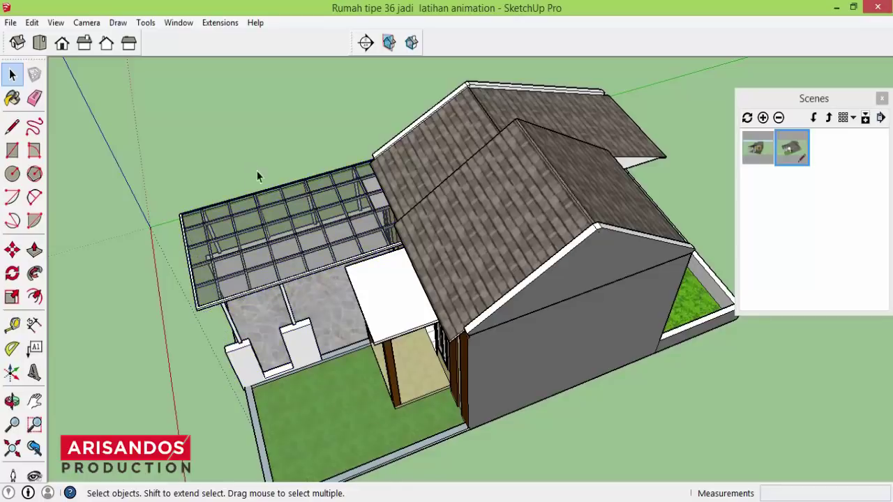
pyautogui.click(271, 195)
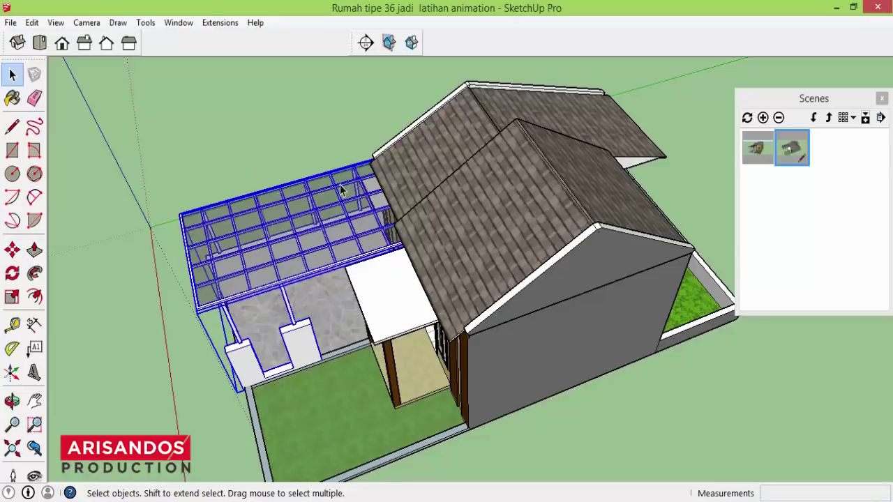
pyautogui.click(324, 153)
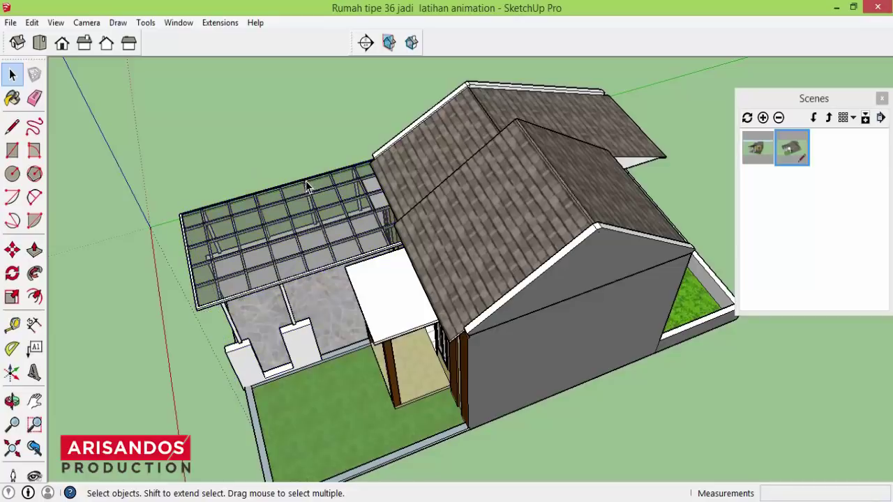
pyautogui.click(305, 188)
pyautogui.doubleClick(301, 189)
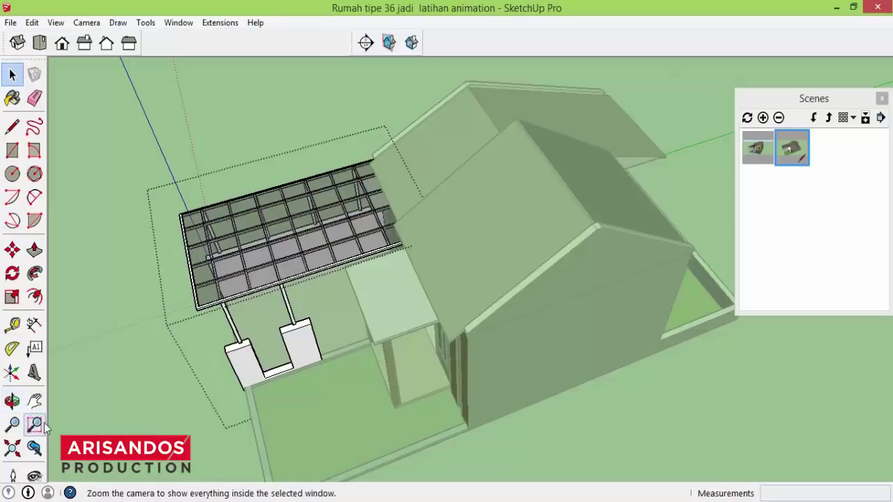
# Step: Orbit to the canopy front and place a section plane on the canopy wall face
pyautogui.click(12, 401)
pyautogui.moveTo(255, 325)
pyautogui.mouseDown()
pyautogui.moveTo(314, 245)
pyautogui.moveTo(347, 224)
pyautogui.mouseUp()
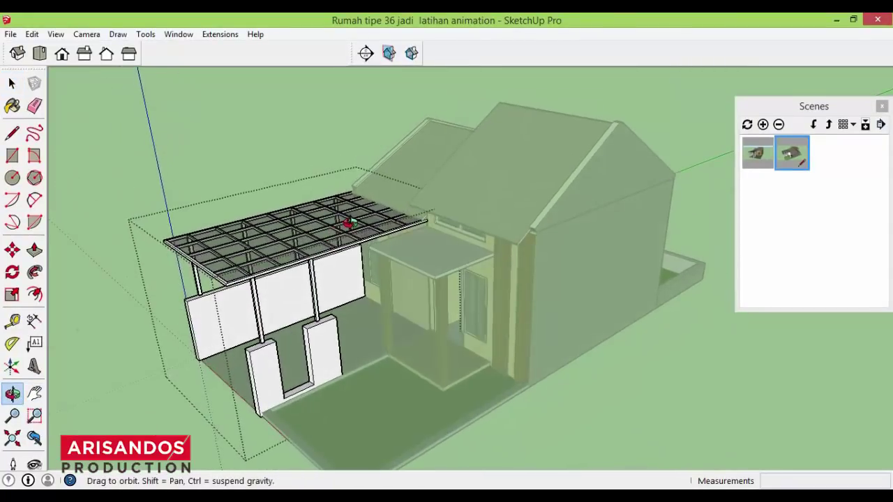
pyautogui.click(366, 53)
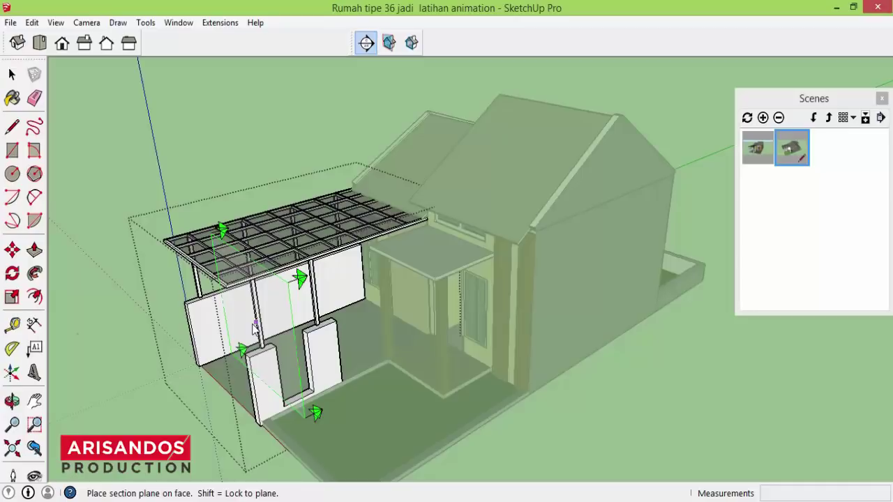
pyautogui.click(254, 328)
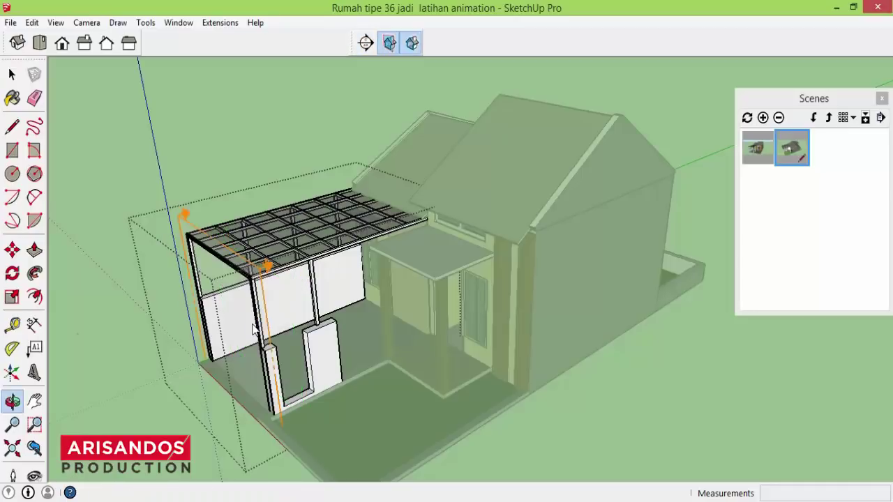
pyautogui.press('o')
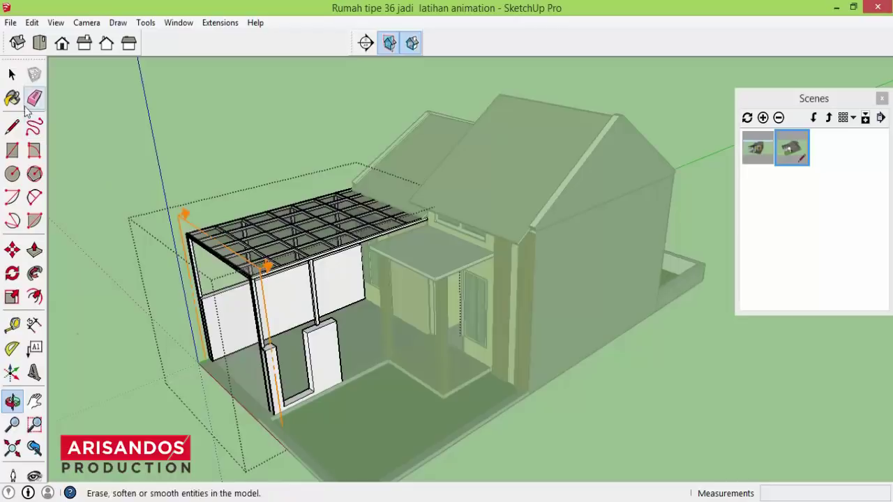
# Step: Move the section plane past the canopy to cut it away, then exit the group
pyautogui.click(12, 74)
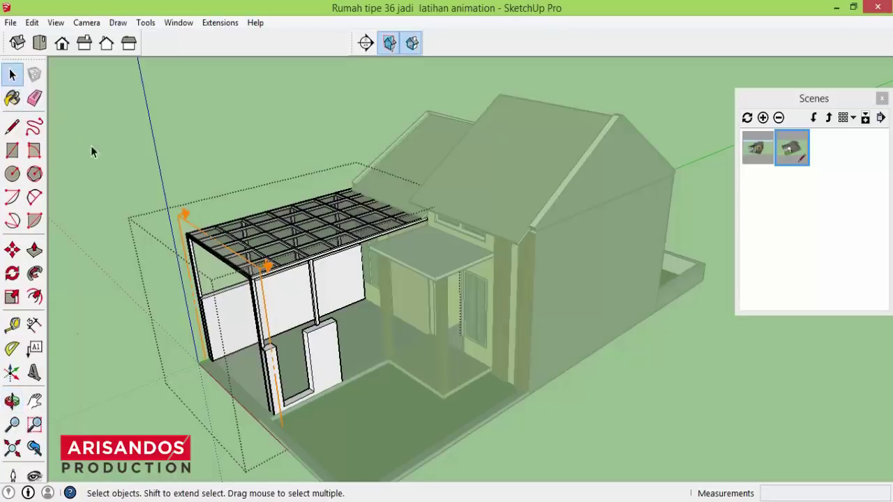
pyautogui.click(181, 218)
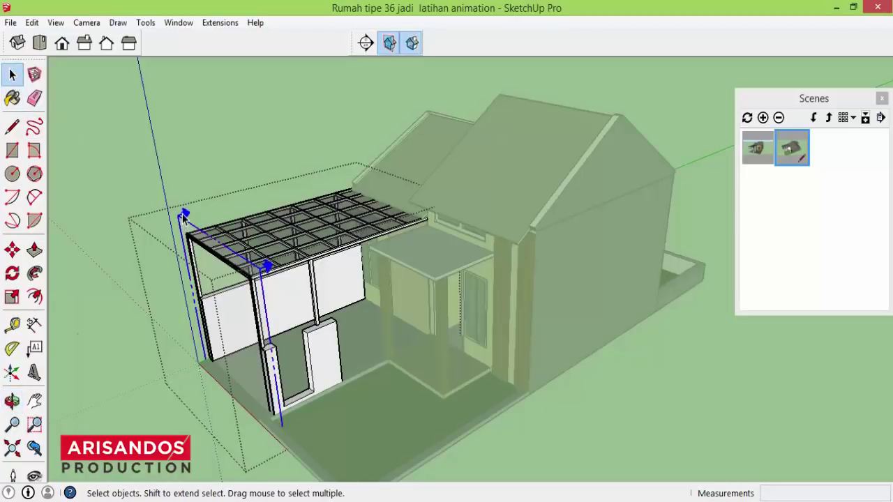
pyautogui.click(16, 249)
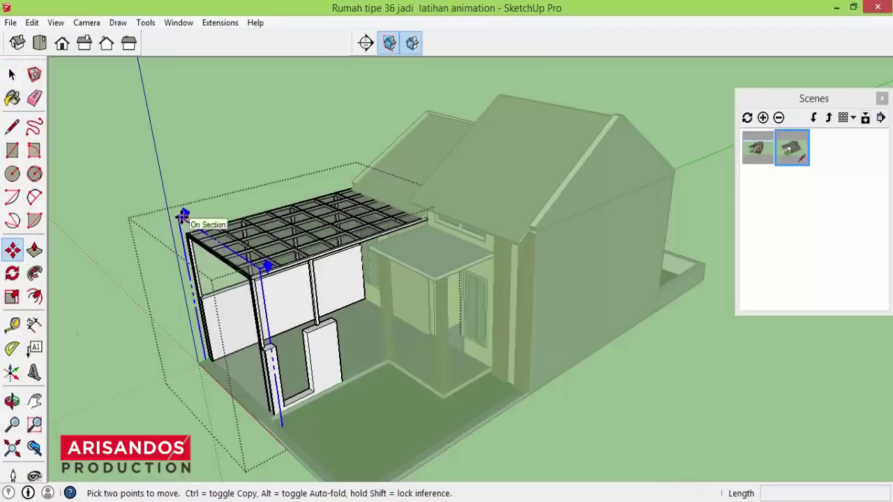
pyautogui.click(183, 216)
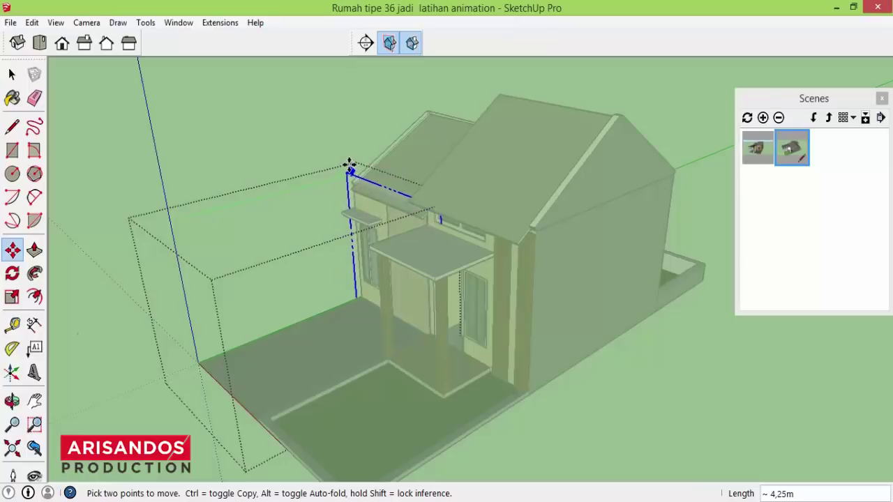
pyautogui.click(350, 165)
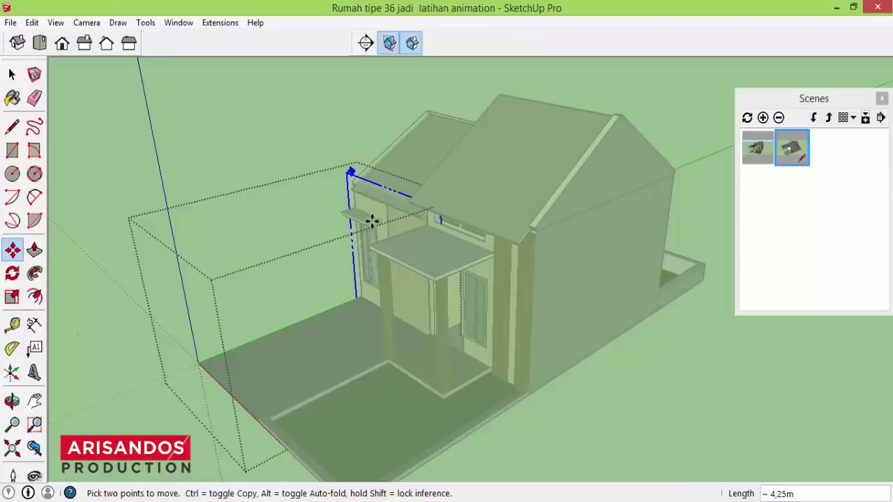
pyautogui.click(12, 74)
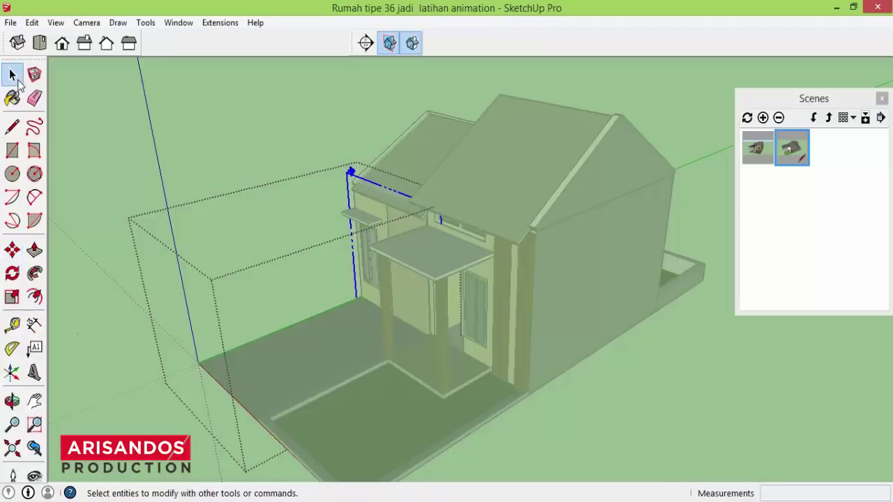
pyautogui.click(189, 120)
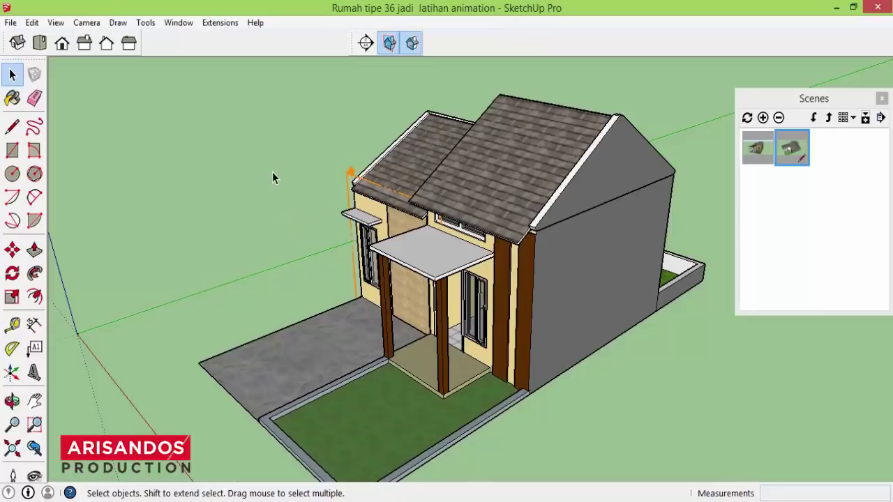
# Step: Place a horizontal section plane on the porch roof and lower it to floor level
pyautogui.click(367, 46)
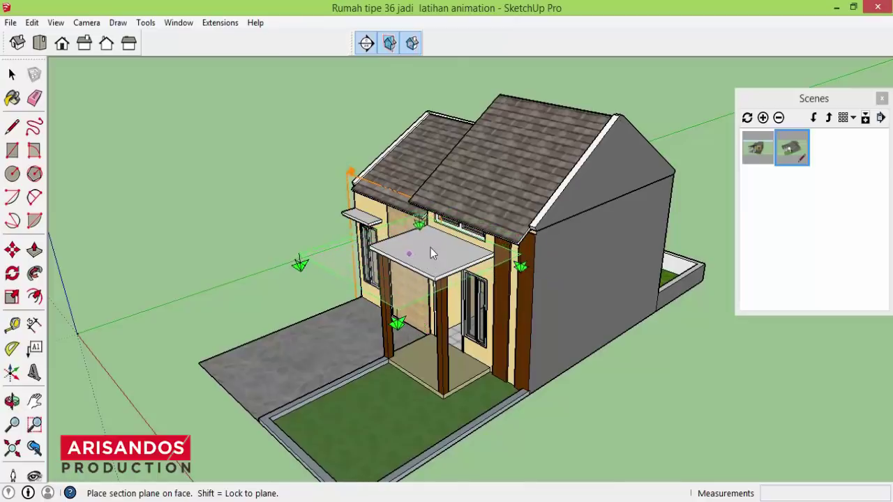
pyautogui.click(437, 253)
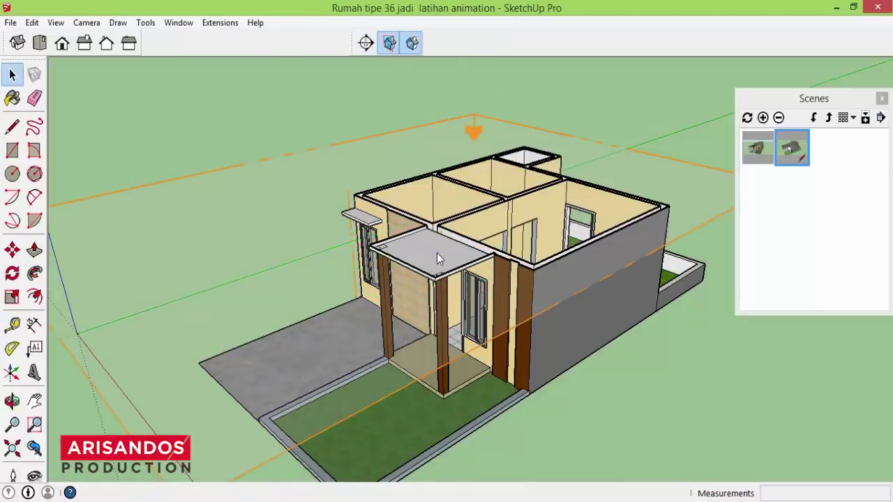
pyautogui.click(12, 249)
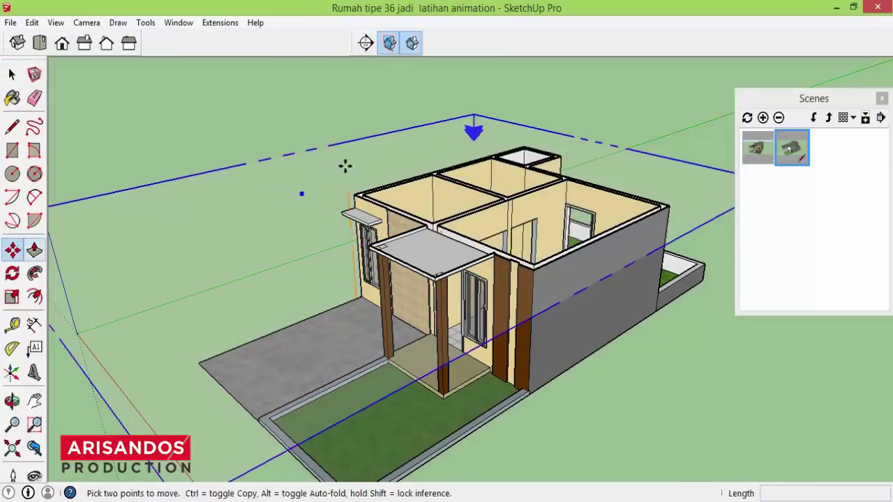
pyautogui.click(476, 116)
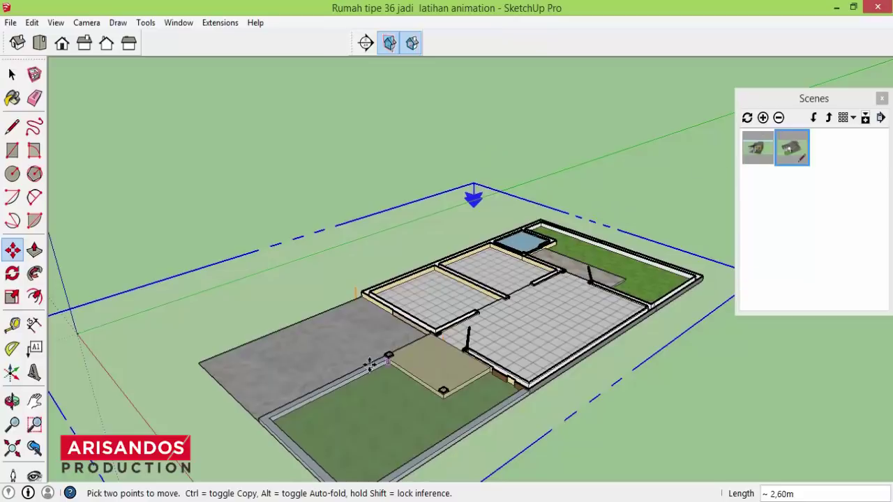
# Step: Add the floor-level cutaway as Scene 3, then preview Scenes 1, 2 and 3 in turn
pyautogui.click(763, 117)
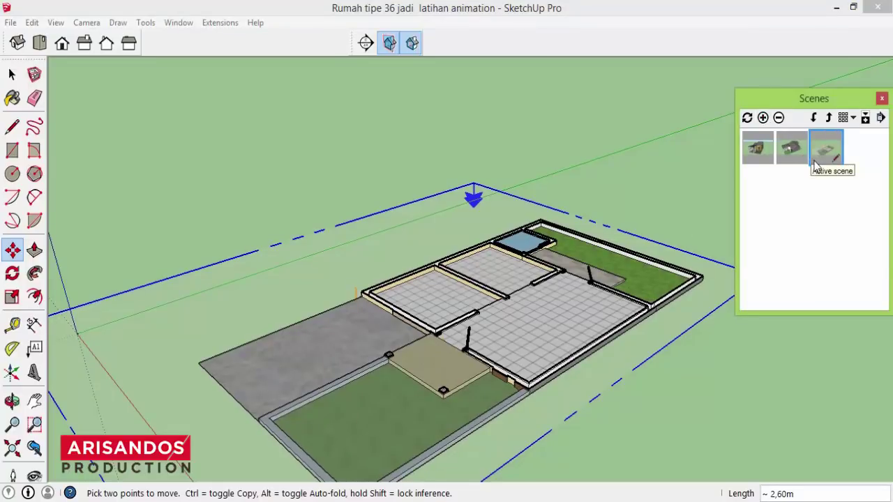
pyautogui.click(759, 155)
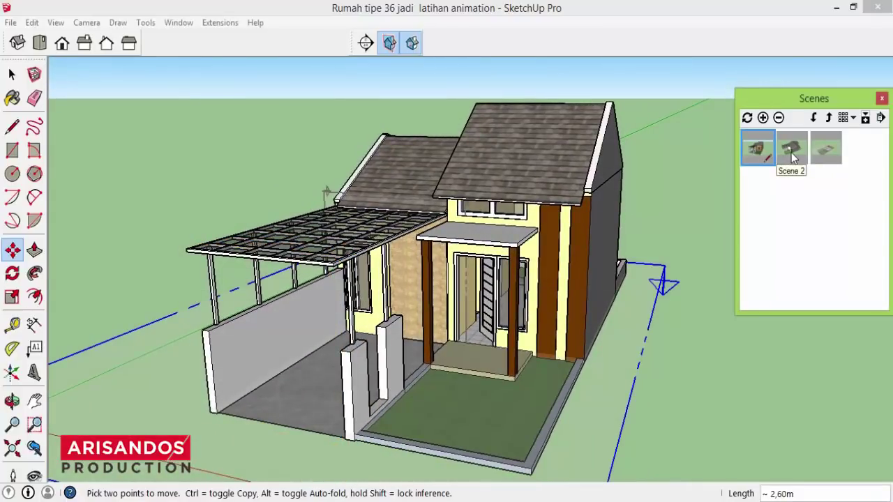
pyautogui.click(792, 155)
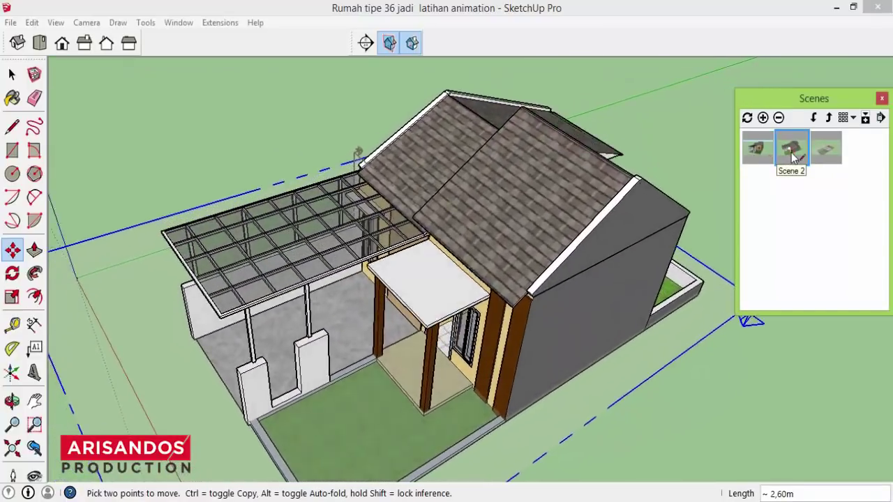
pyautogui.click(827, 158)
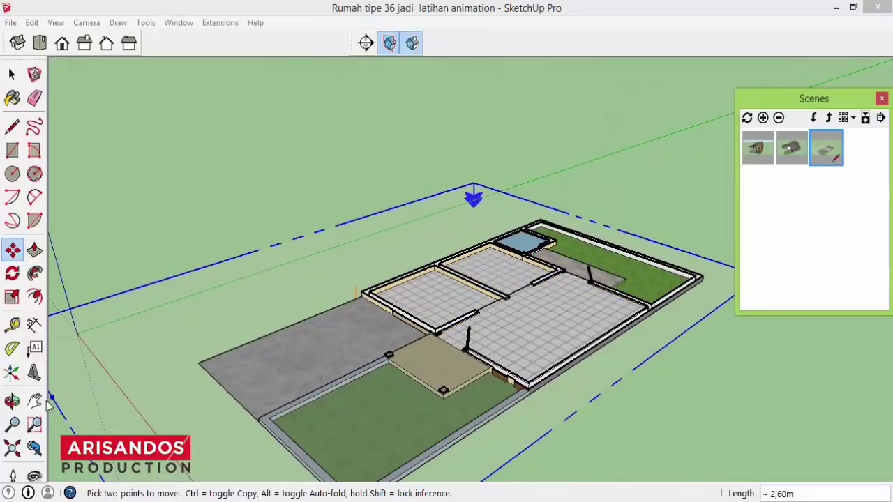
pyautogui.click(12, 402)
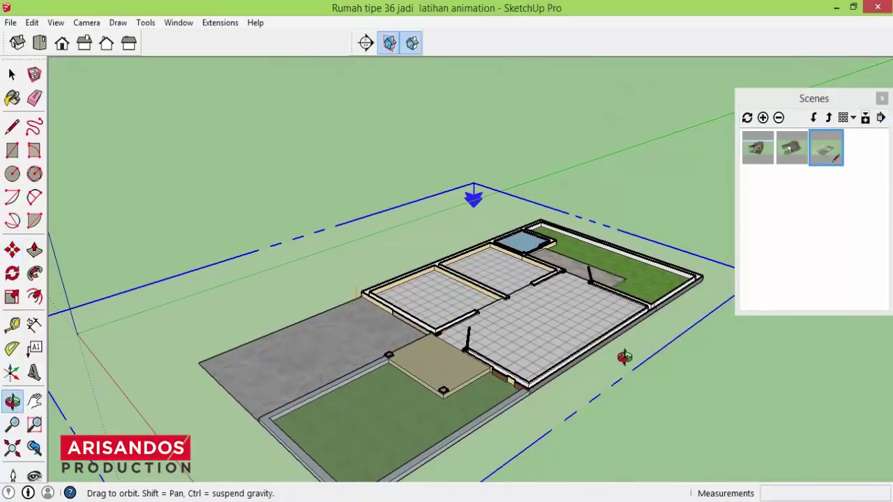
# Step: Orbit and pan to look down on the cut-away floor plan, centred in view
pyautogui.moveTo(624, 358)
pyautogui.mouseDown()
pyautogui.moveTo(538, 391)
pyautogui.moveTo(478, 447)
pyautogui.moveTo(462, 489)
pyautogui.moveTo(454, 473)
pyautogui.mouseUp()
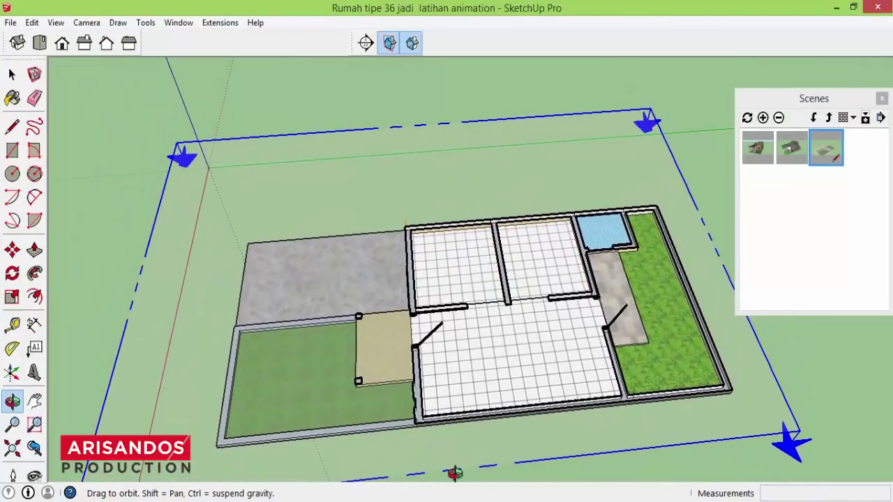
pyautogui.click(35, 401)
pyautogui.moveTo(375, 328); pyautogui.dragTo(363, 298)
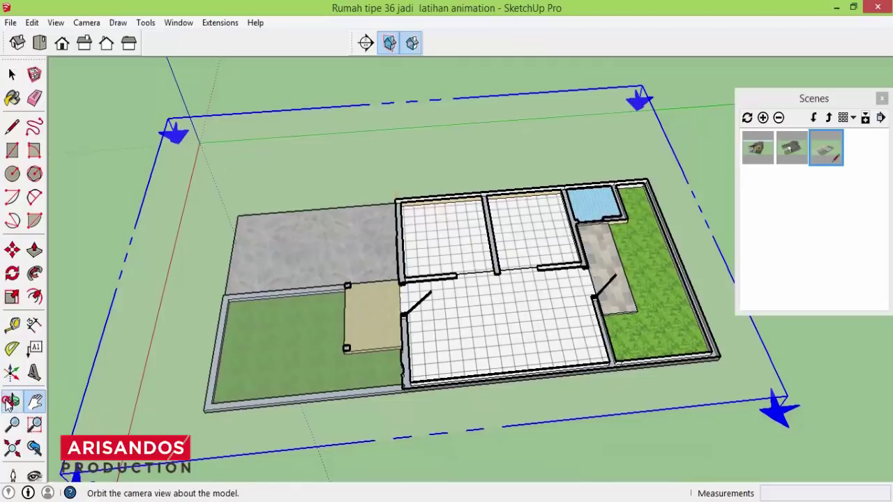
pyautogui.click(10, 403)
pyautogui.moveTo(319, 369); pyautogui.dragTo(344, 327)
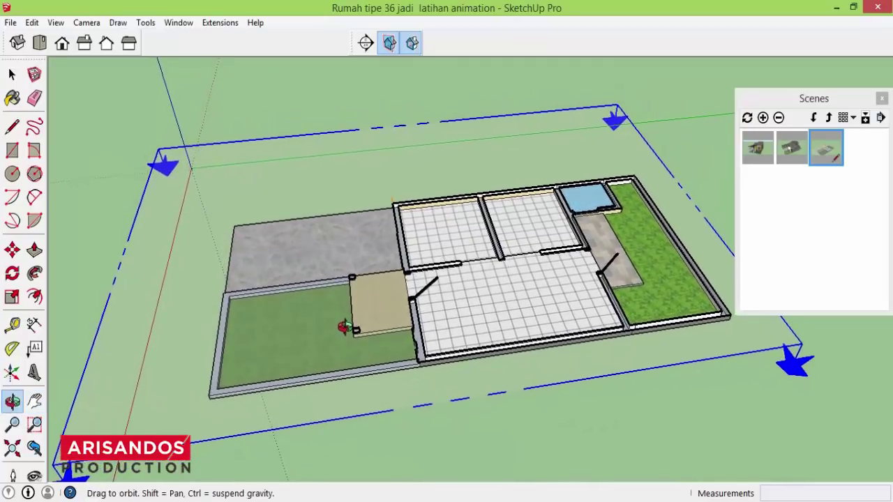
pyautogui.click(35, 401)
pyautogui.moveTo(450, 328); pyautogui.dragTo(439, 355)
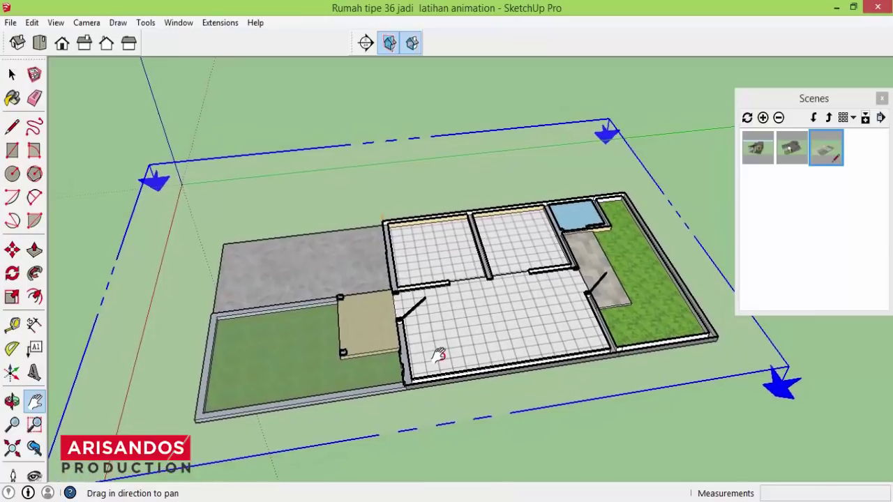
# Step: Save this plan view as Scene 4, preview Scenes 2–4, then nudge the view slightly
pyautogui.click(764, 119)
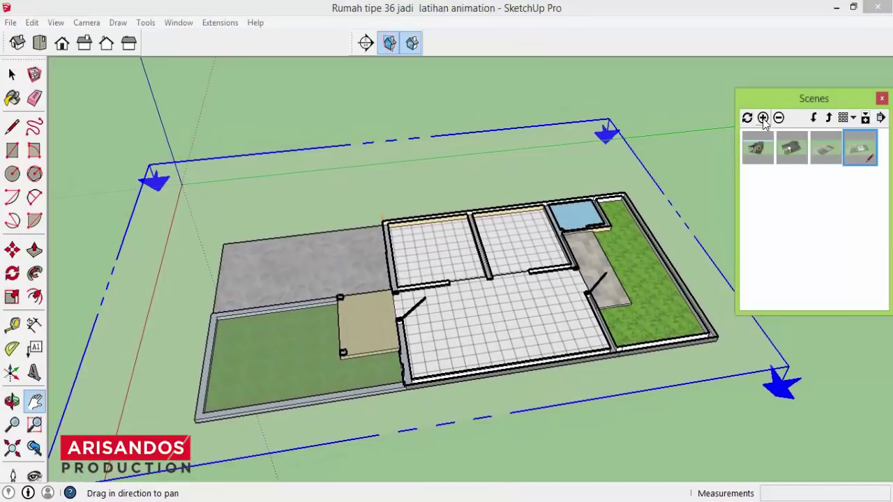
pyautogui.click(788, 152)
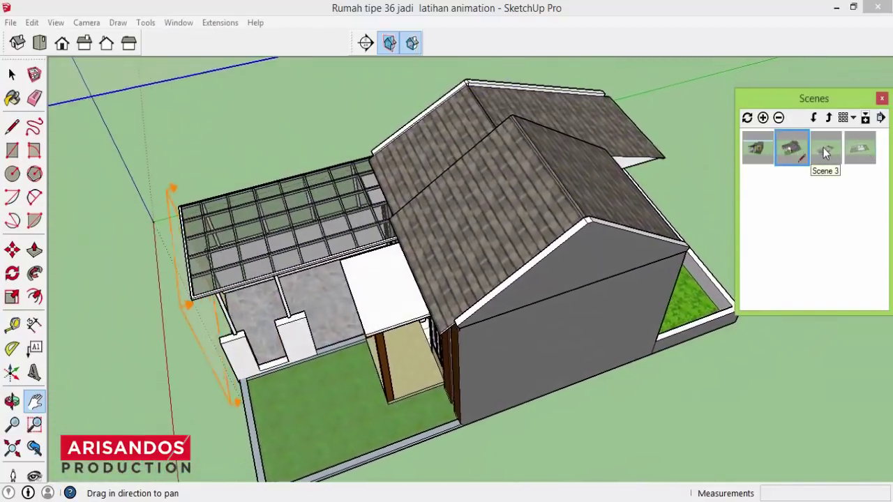
pyautogui.click(829, 153)
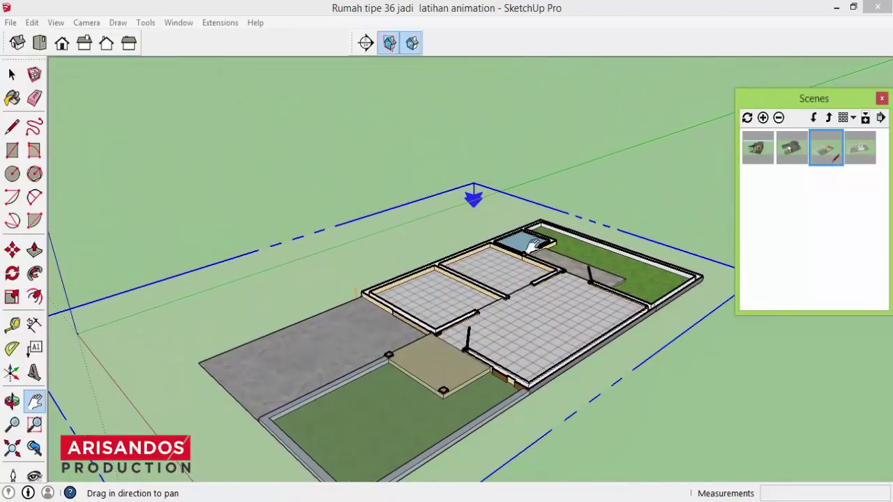
pyautogui.click(853, 151)
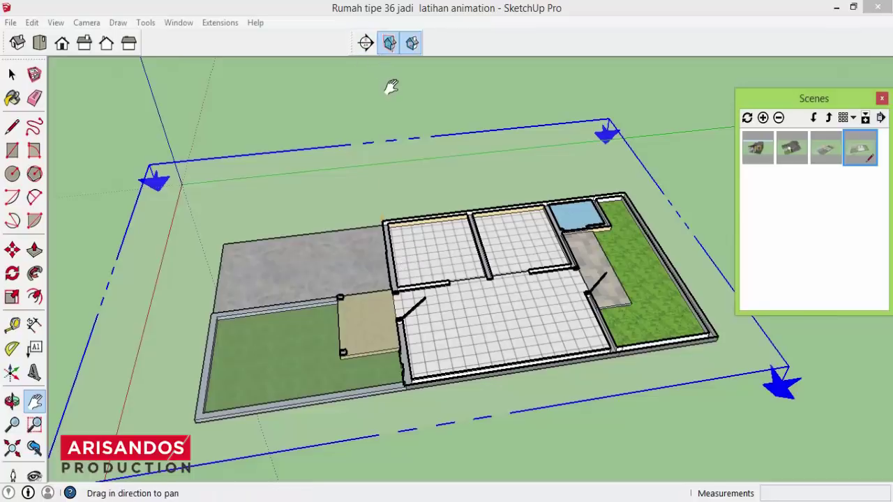
pyautogui.click(12, 403)
pyautogui.moveTo(449, 363)
pyautogui.mouseDown()
pyautogui.moveTo(395, 361)
pyautogui.moveTo(395, 369)
pyautogui.mouseUp()
pyautogui.click(35, 401)
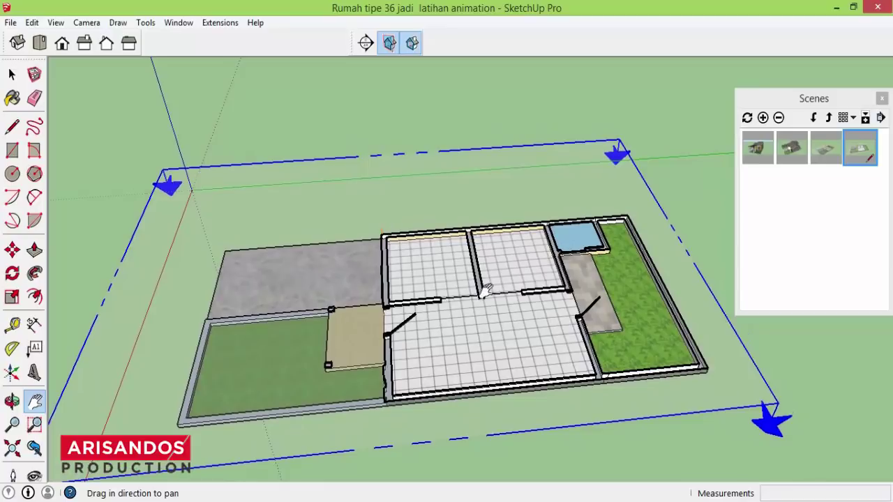
# Step: Hide section cuts, place a new section plane through the walls, and make it the active cut
pyautogui.click(413, 44)
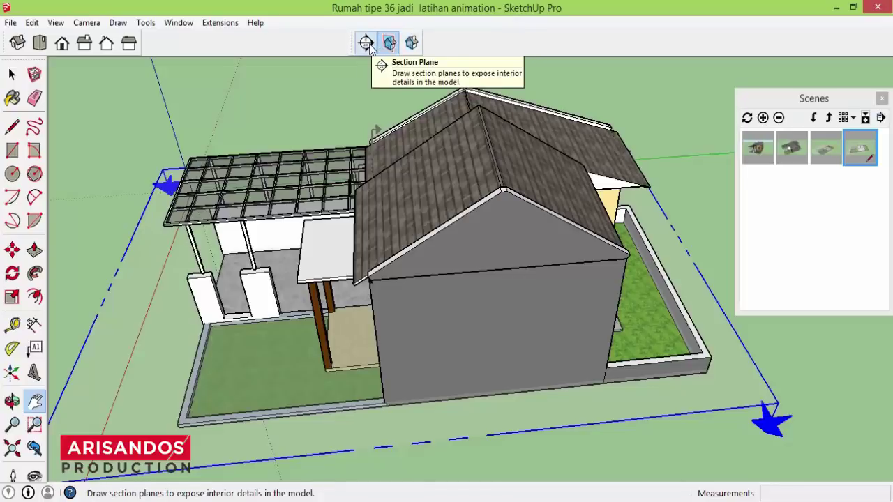
pyautogui.click(367, 44)
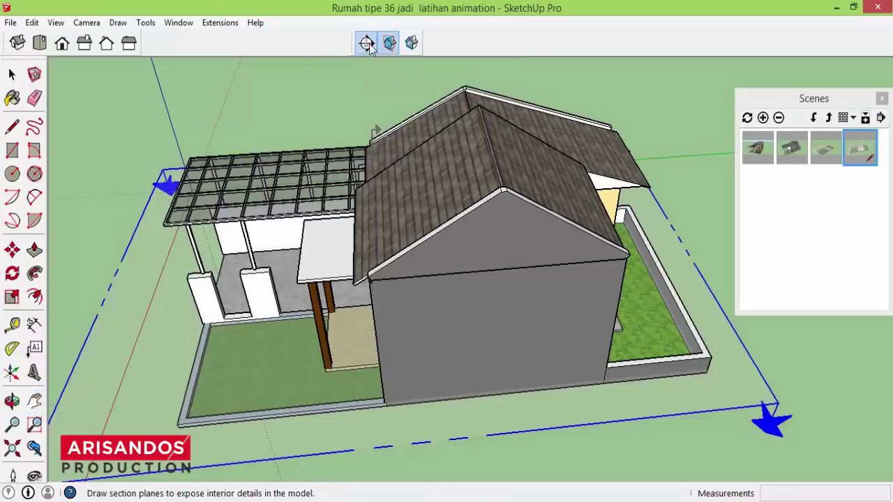
pyautogui.click(326, 254)
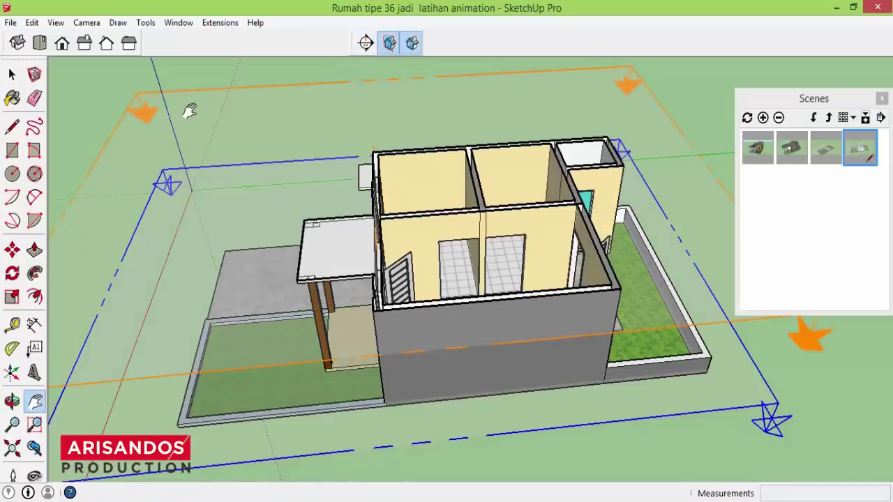
pyautogui.click(12, 74)
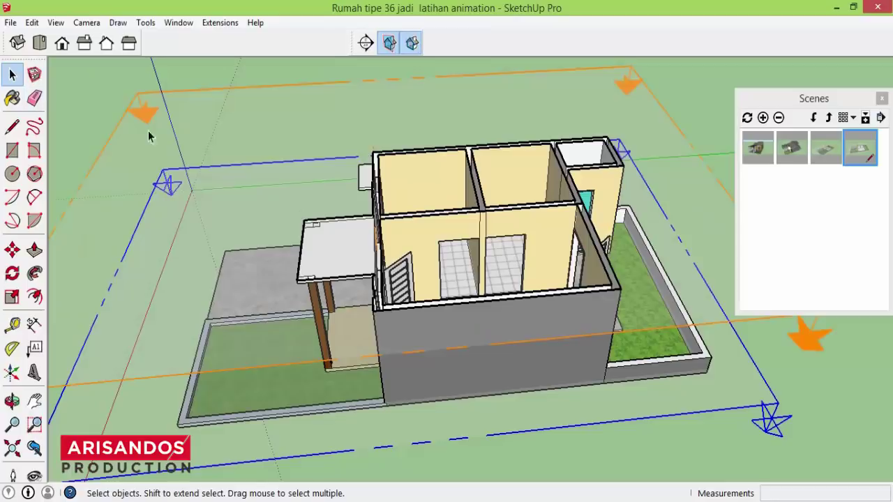
pyautogui.click(627, 91)
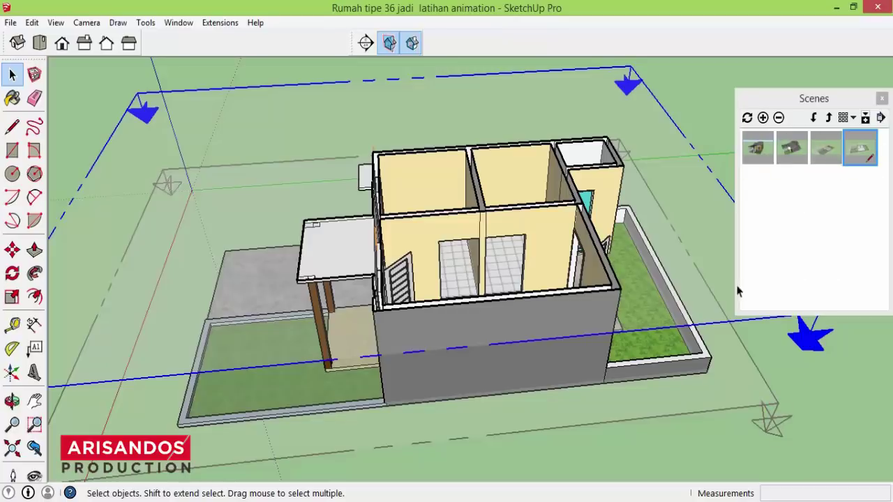
# Step: After cancelling a Move on the section plane, add Scene 5 and compare it against Scene 4
pyautogui.click(12, 250)
pyautogui.click(144, 114)
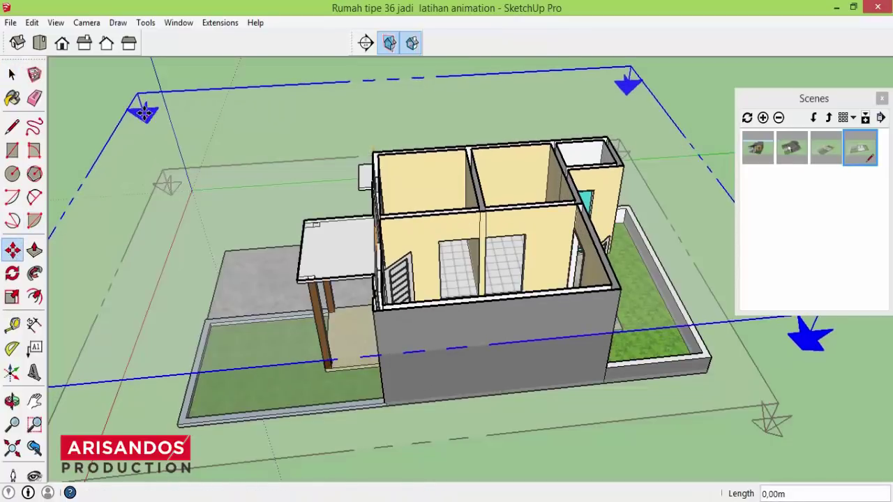
pyautogui.click(12, 76)
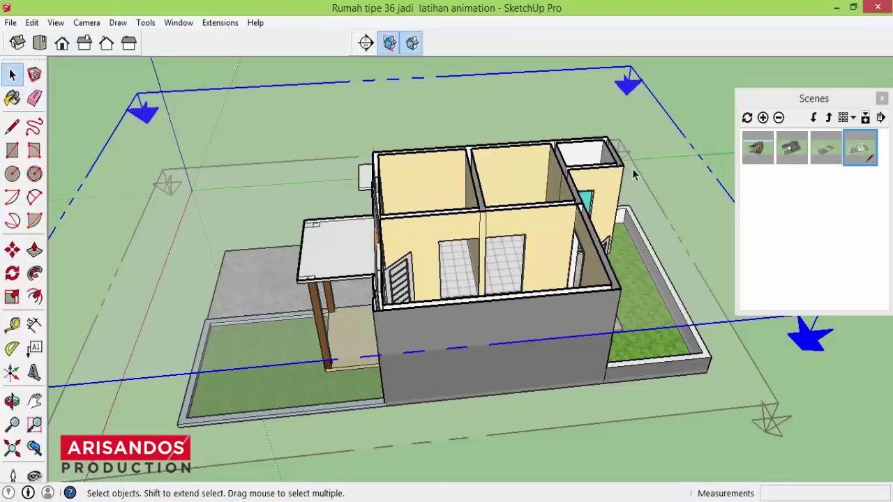
pyautogui.click(763, 118)
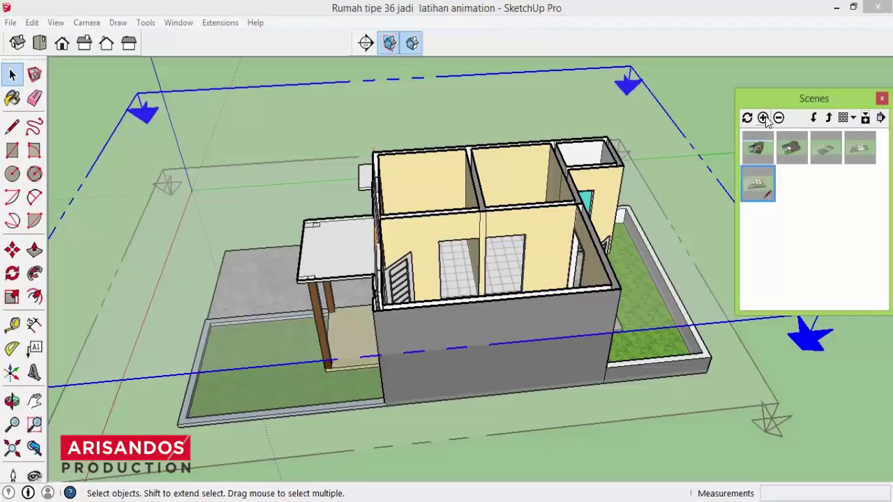
pyautogui.click(858, 152)
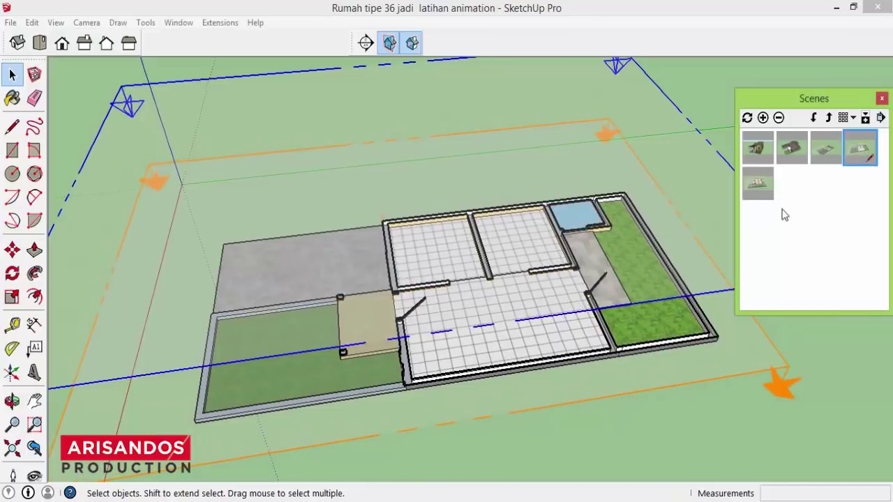
pyautogui.click(761, 185)
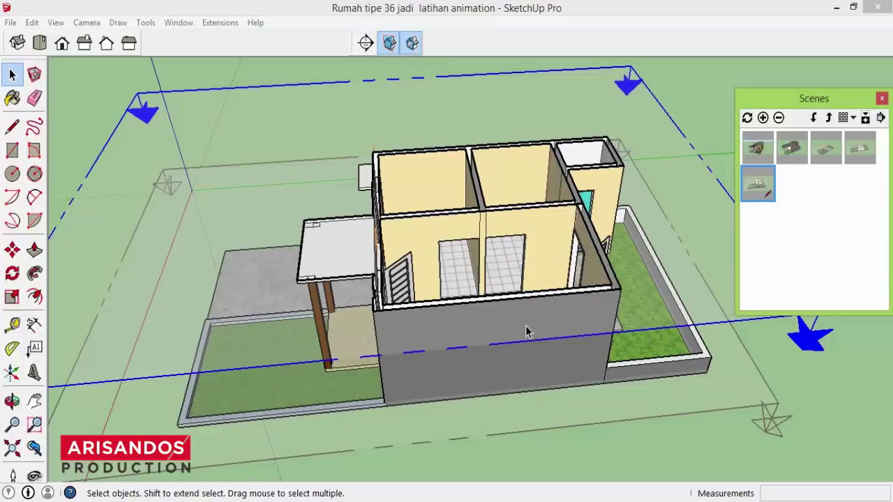
# Step: Orbit and pan to a lower, side-on view of the cut-away house, then return to Select
pyautogui.click(14, 402)
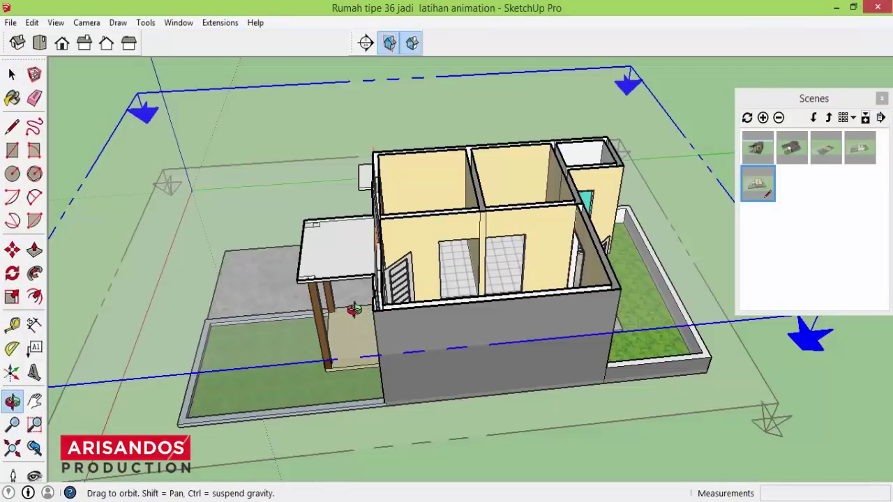
pyautogui.moveTo(354, 309)
pyautogui.mouseDown()
pyautogui.moveTo(369, 283)
pyautogui.moveTo(414, 289)
pyautogui.moveTo(519, 240)
pyautogui.moveTo(389, 285)
pyautogui.moveTo(424, 308)
pyautogui.moveTo(385, 333)
pyautogui.moveTo(395, 341)
pyautogui.moveTo(402, 311)
pyautogui.moveTo(404, 328)
pyautogui.mouseUp()
pyautogui.click(35, 401)
pyautogui.click(12, 402)
pyautogui.press('h')
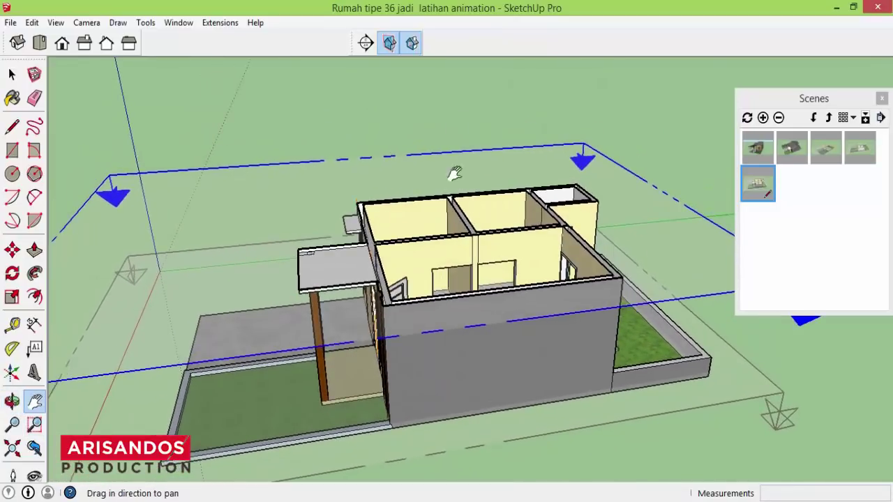
pyautogui.click(12, 74)
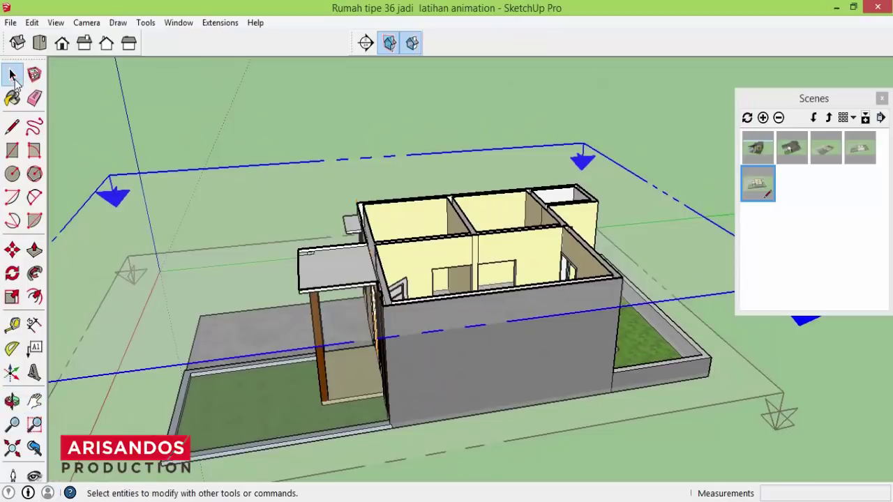
# Step: Hide section cuts and place a new active section plane at the porch canopy
pyautogui.click(413, 43)
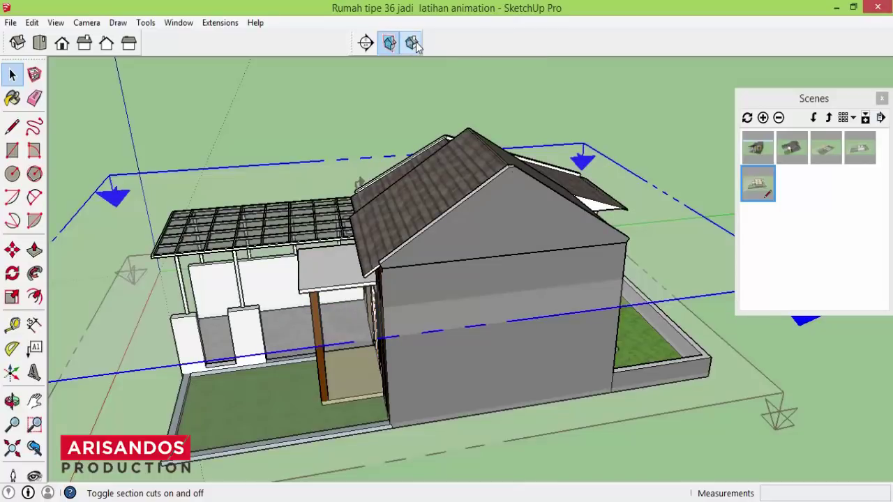
pyautogui.click(367, 45)
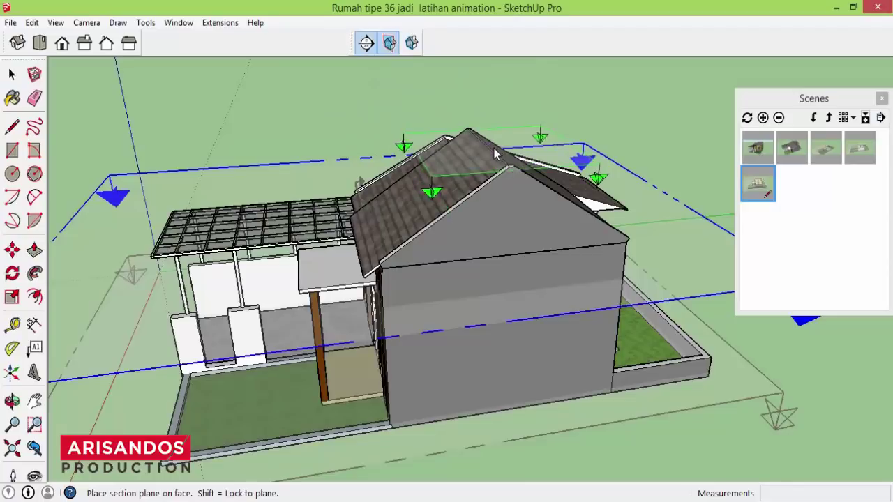
pyautogui.click(335, 274)
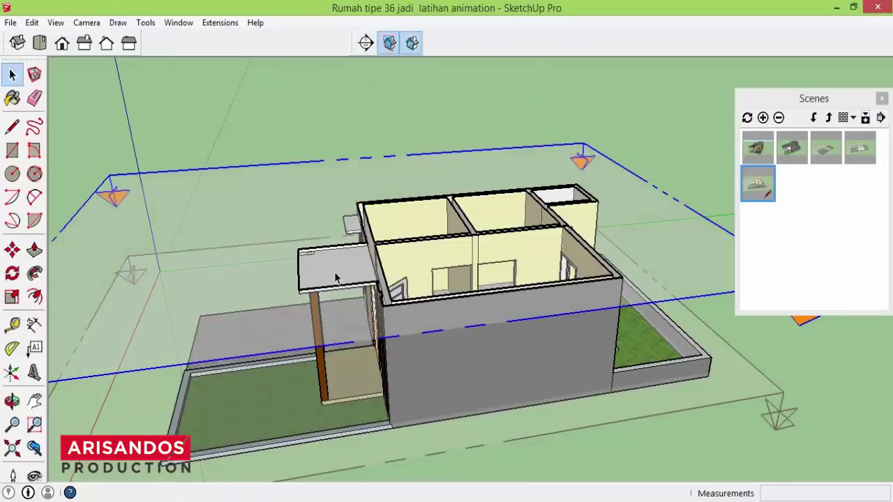
pyautogui.click(116, 199)
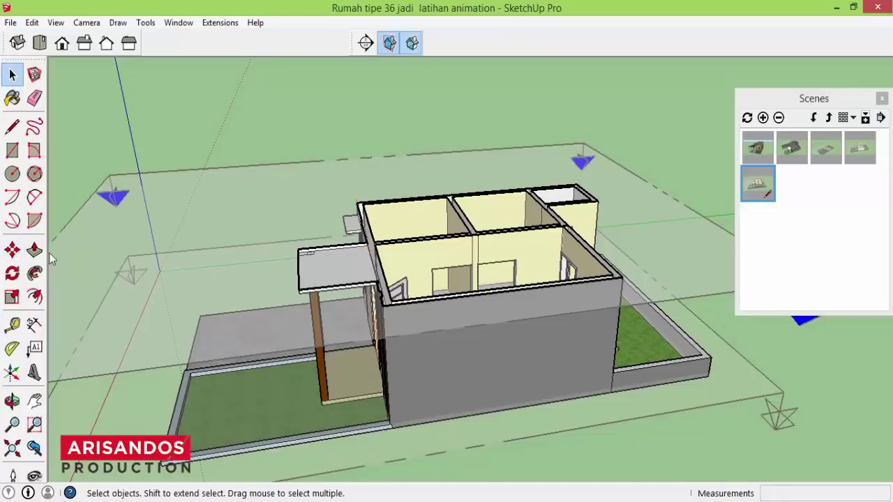
# Step: Move the section plane up about 2.52 m, save it as Scene 6, and compare with Scene 5
pyautogui.click(12, 250)
pyautogui.click(112, 198)
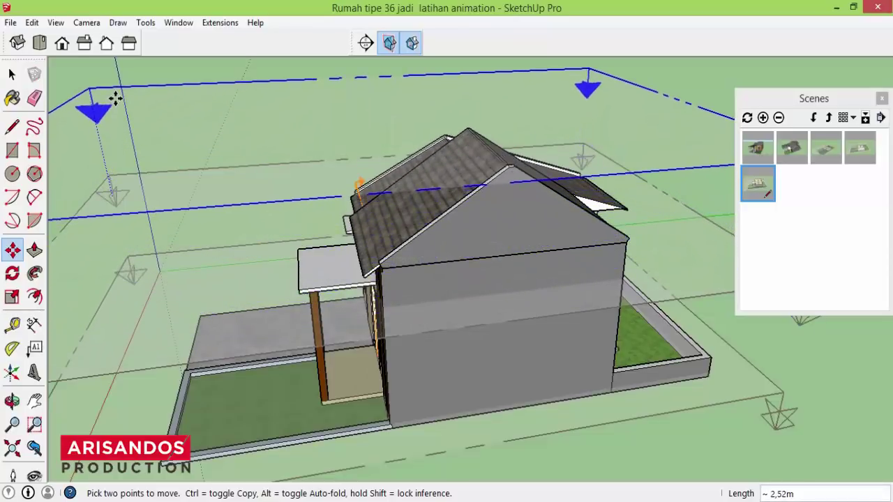
pyautogui.click(115, 99)
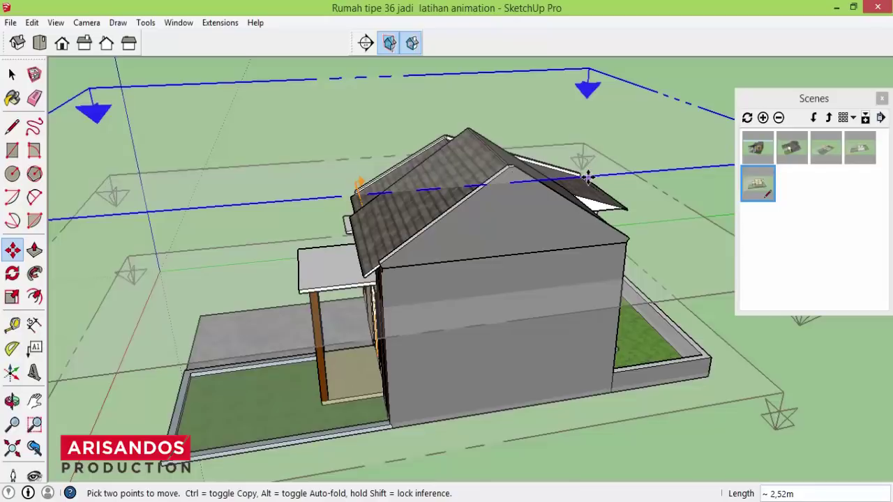
pyautogui.click(763, 117)
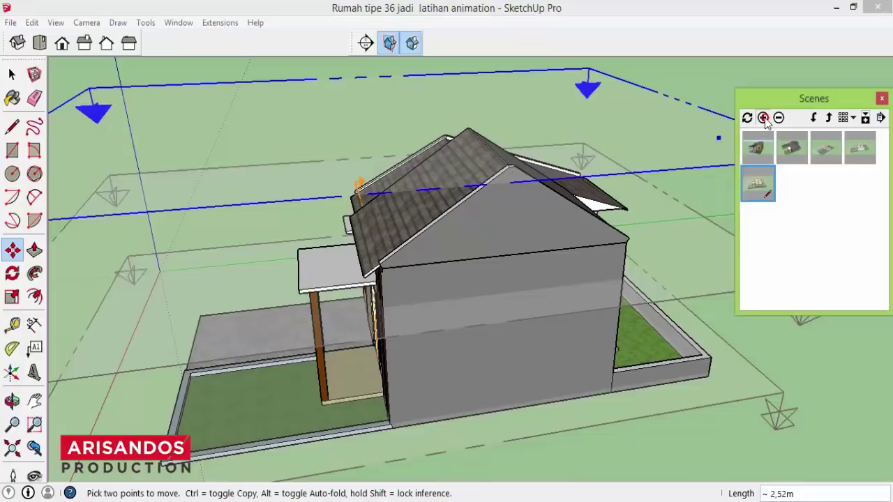
pyautogui.click(758, 186)
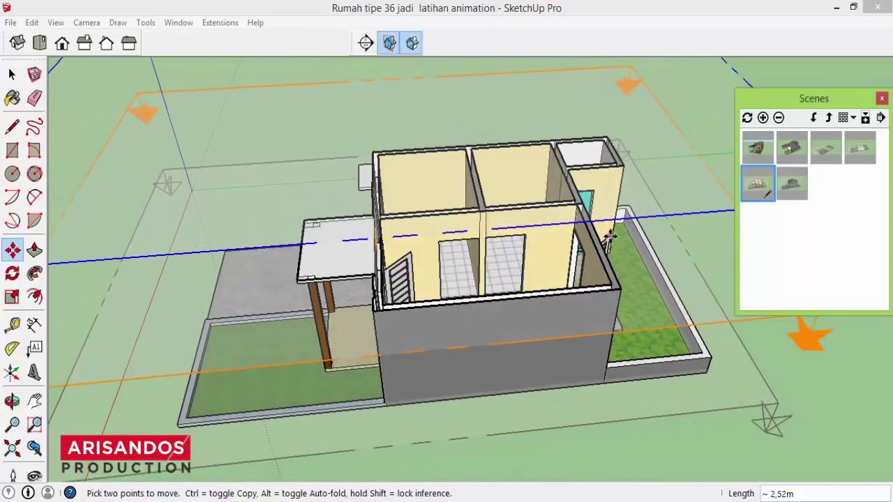
# Step: From Scene 6, orbit slightly around the house and save the view as Scene 7
pyautogui.click(794, 191)
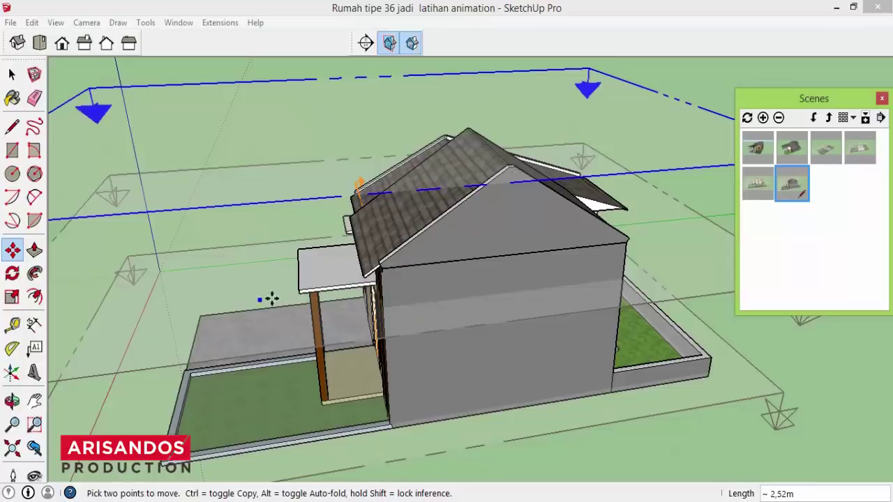
pyautogui.click(12, 401)
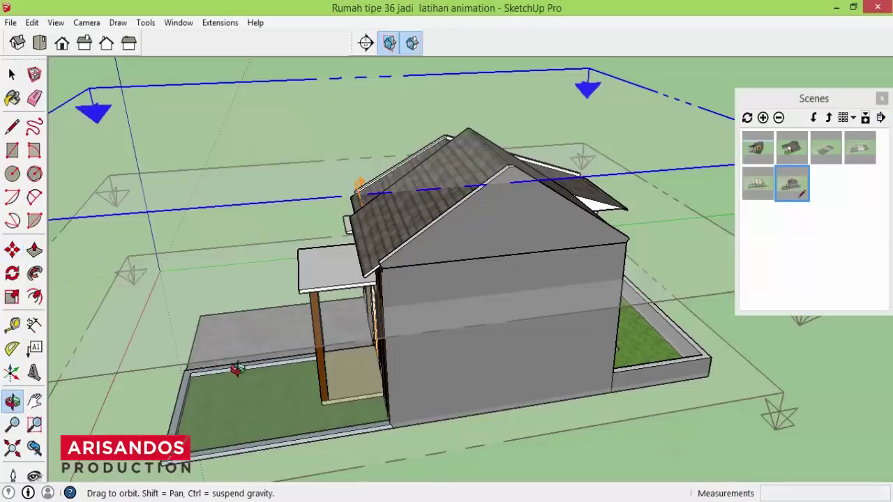
pyautogui.moveTo(257, 362)
pyautogui.mouseDown()
pyautogui.moveTo(293, 335)
pyautogui.moveTo(351, 324)
pyautogui.moveTo(372, 307)
pyautogui.moveTo(401, 307)
pyautogui.mouseUp()
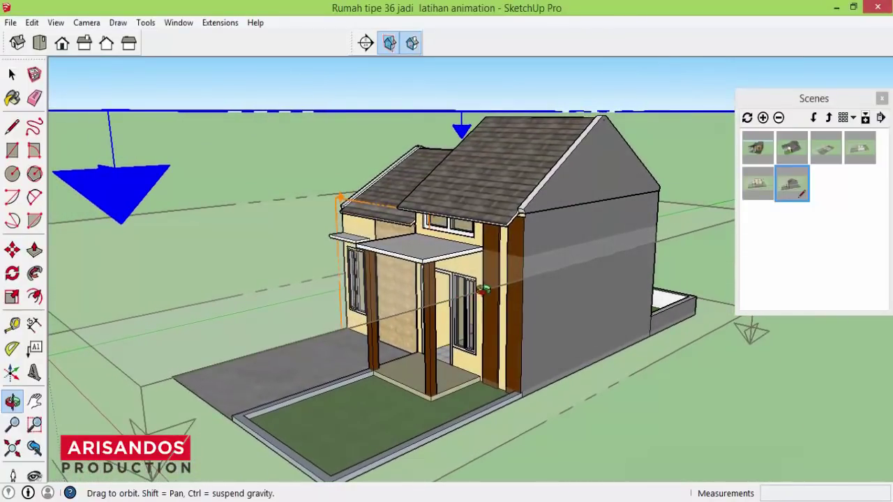
pyautogui.click(762, 117)
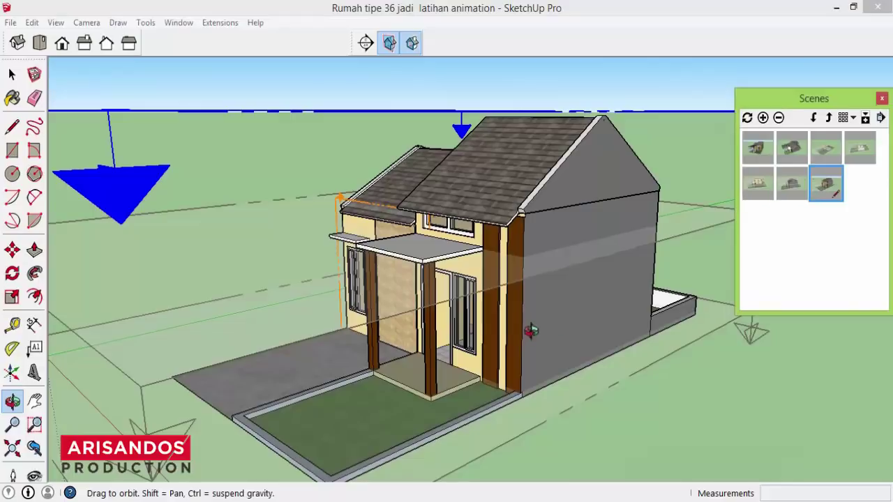
# Step: Orbit to a more frontal view, pan the house upward, and save it as Scene 8
pyautogui.moveTo(408, 343)
pyautogui.mouseDown()
pyautogui.moveTo(413, 331)
pyautogui.moveTo(425, 345)
pyautogui.moveTo(530, 368)
pyautogui.mouseUp()
pyautogui.click(35, 401)
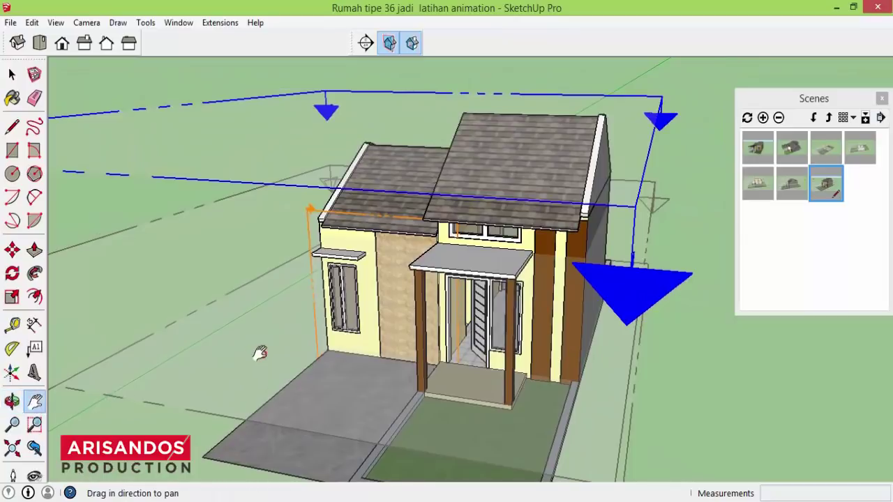
pyautogui.moveTo(259, 353)
pyautogui.mouseDown()
pyautogui.moveTo(259, 339)
pyautogui.moveTo(244, 338)
pyautogui.mouseUp()
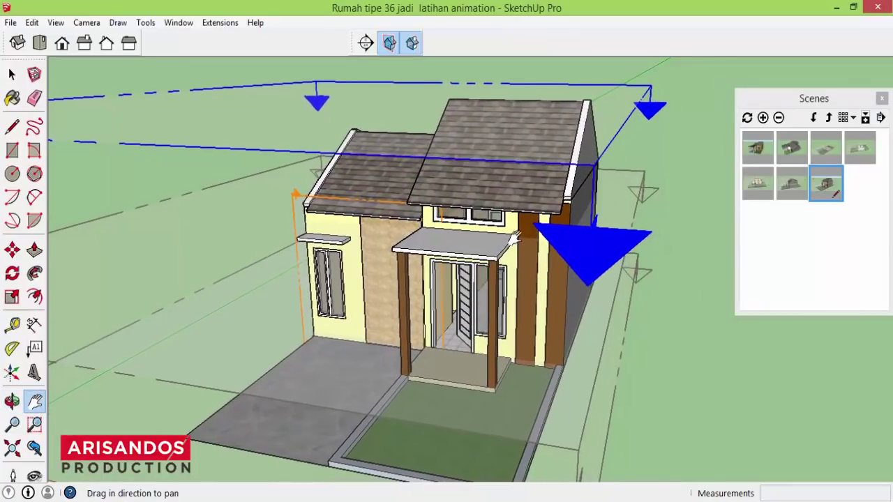
pyautogui.click(764, 118)
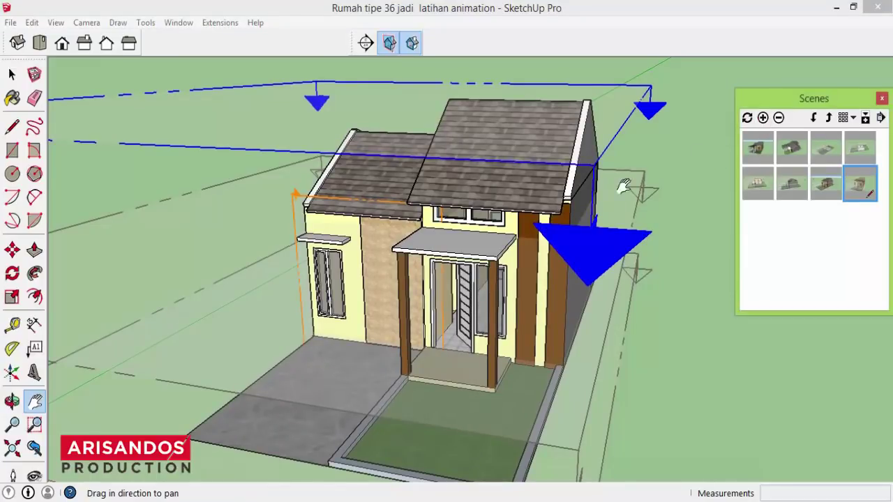
pyautogui.click(11, 402)
pyautogui.moveTo(313, 353); pyautogui.dragTo(307, 368)
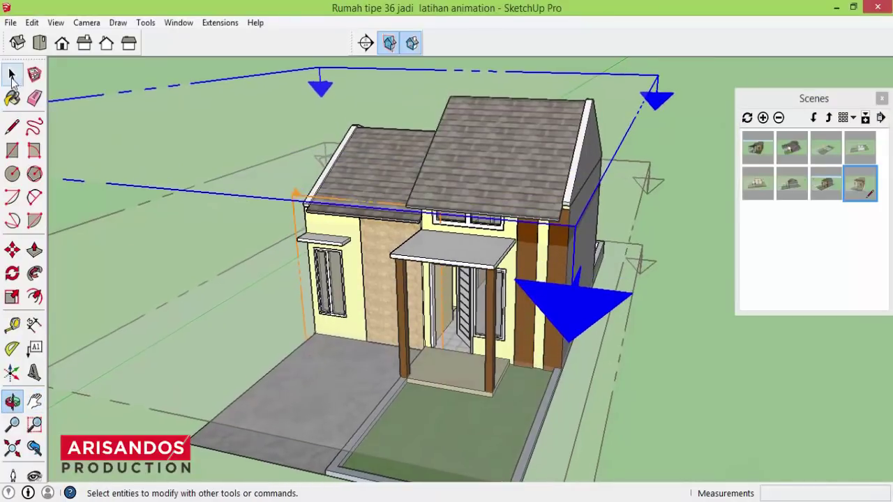
# Step: Hide section cuts and open the carport pergola group for editing
pyautogui.click(12, 74)
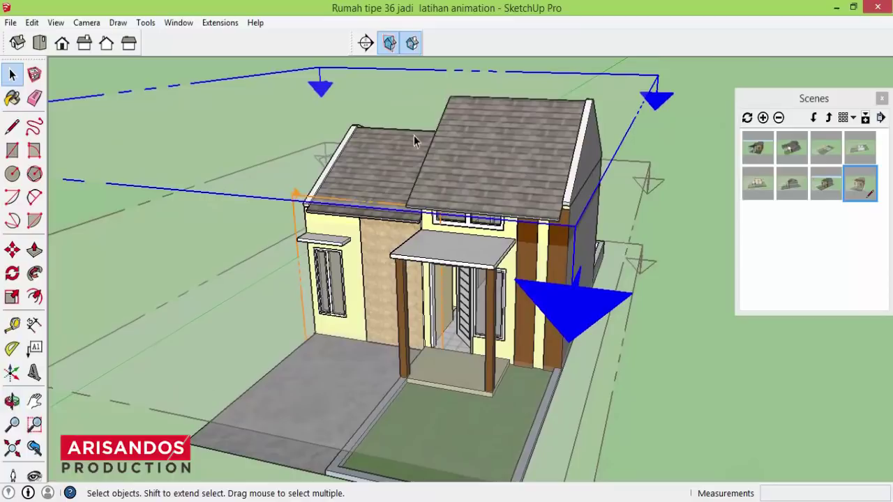
pyautogui.click(414, 41)
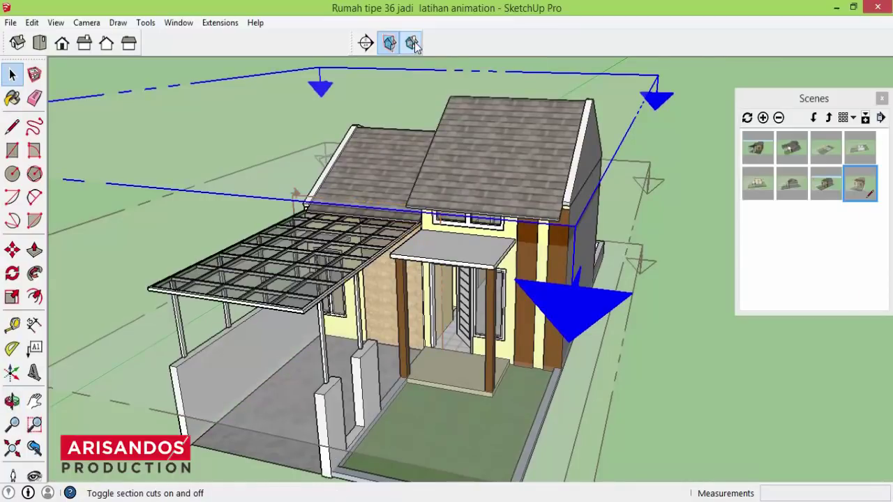
pyautogui.click(322, 305)
pyautogui.doubleClick(309, 311)
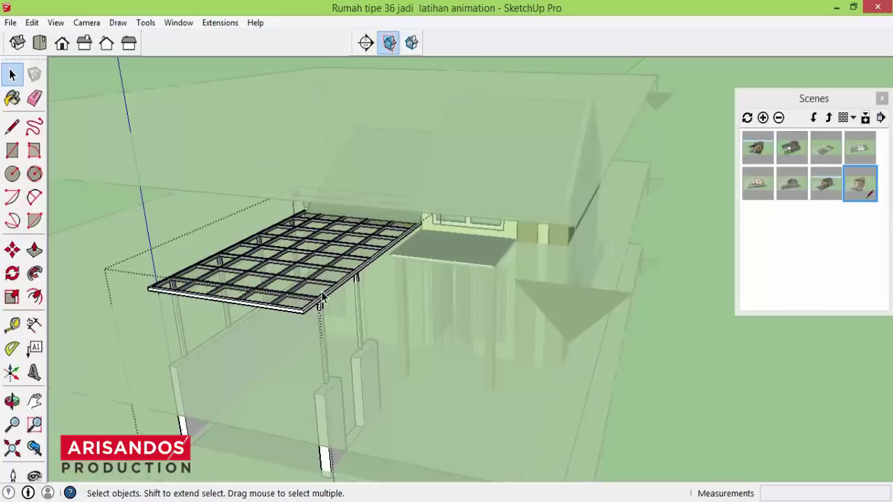
# Step: Place a section plane through the pergola and move it about 0.59 m
pyautogui.click(366, 43)
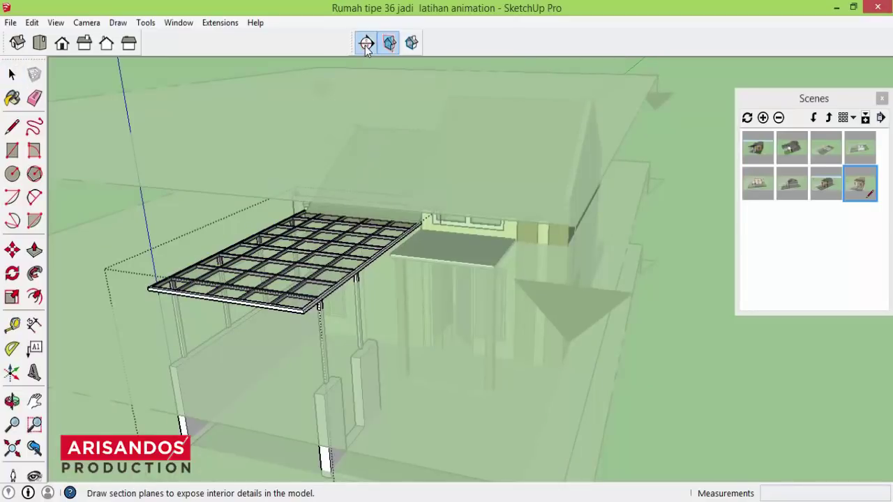
pyautogui.click(316, 325)
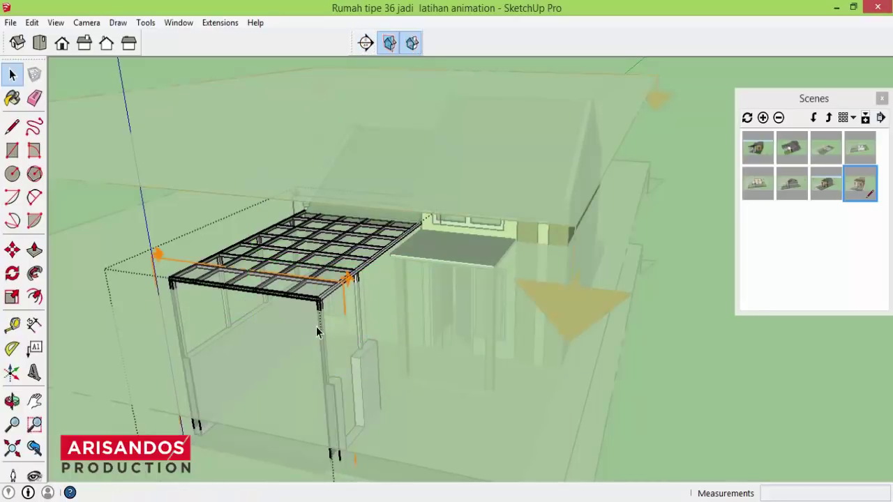
pyautogui.click(157, 262)
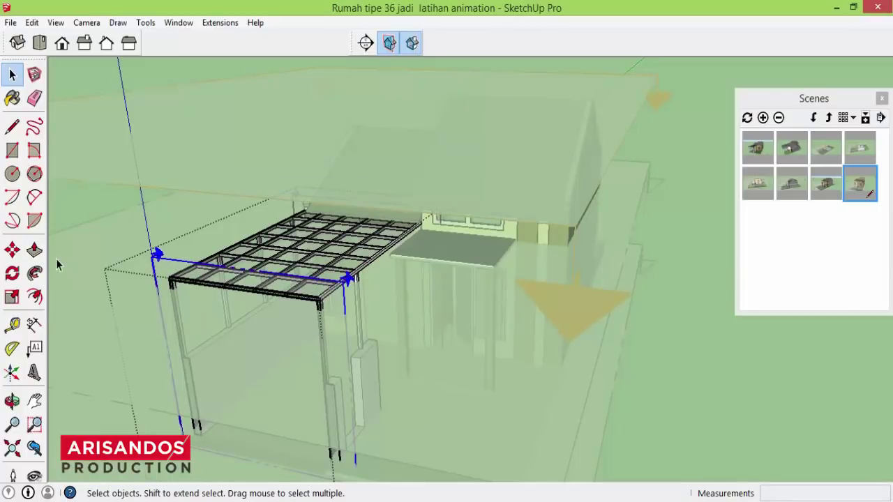
pyautogui.click(12, 250)
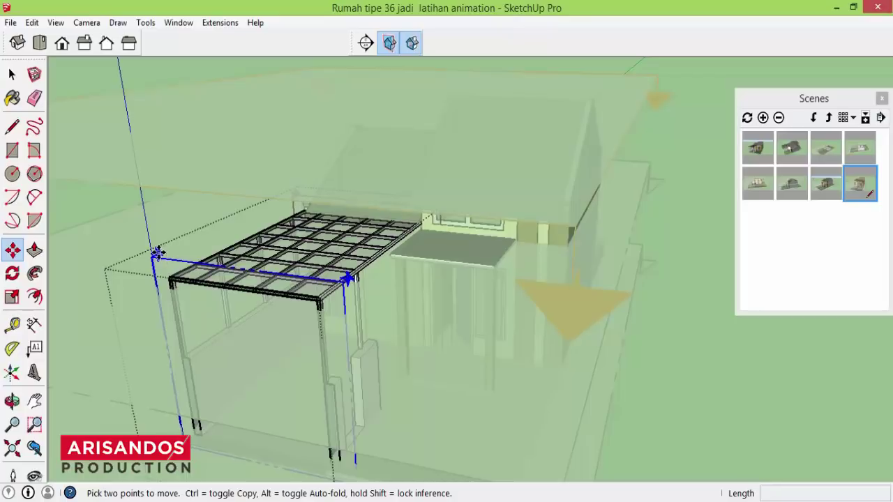
pyautogui.click(158, 254)
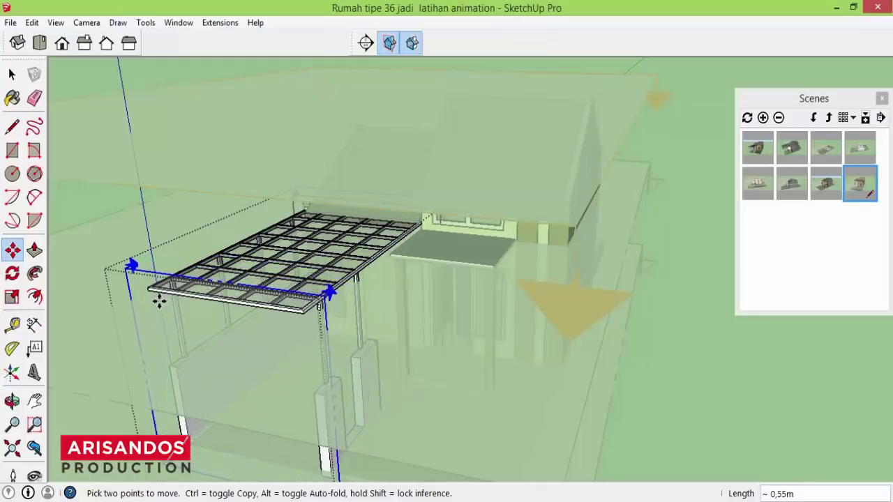
pyautogui.click(158, 302)
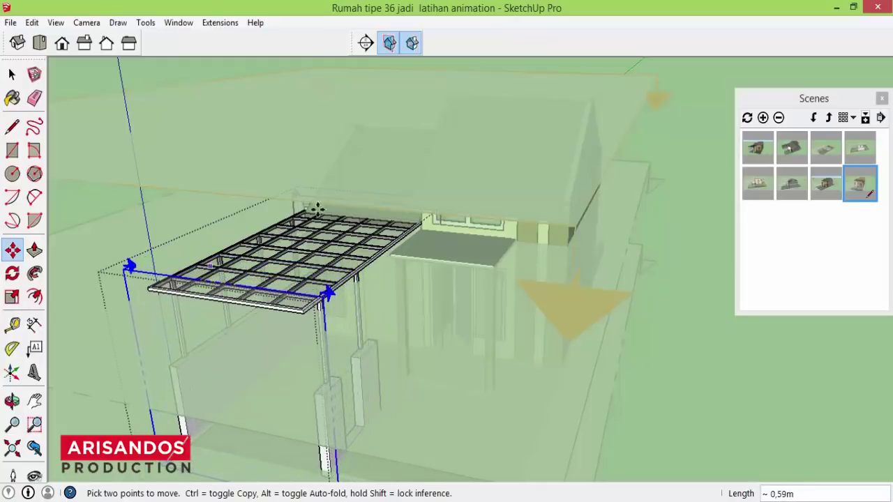
# Step: Add Scene 9 of the pergola cutaway, exit the carport group, then view Scenes 8 and 9
pyautogui.click(763, 118)
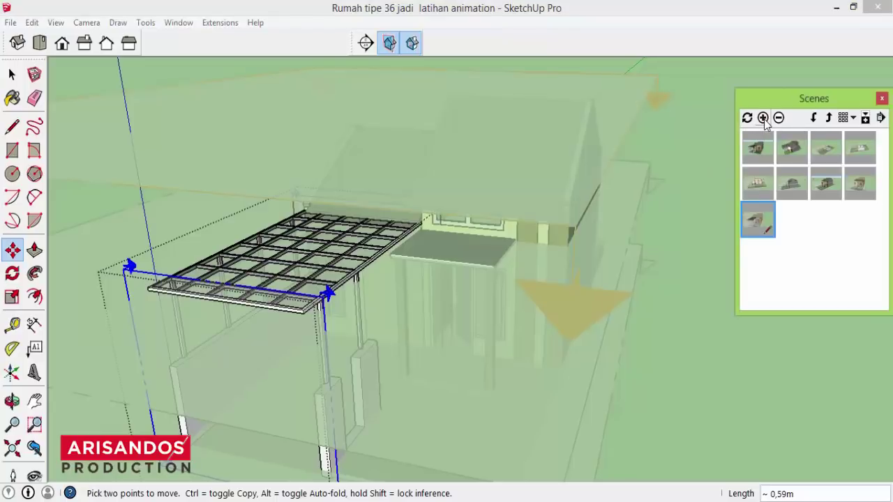
pyautogui.click(12, 402)
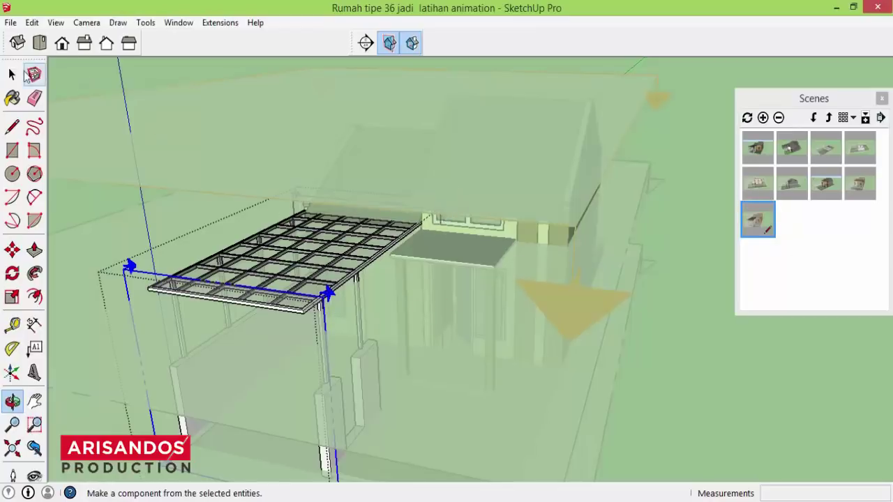
pyautogui.click(12, 74)
pyautogui.click(106, 81)
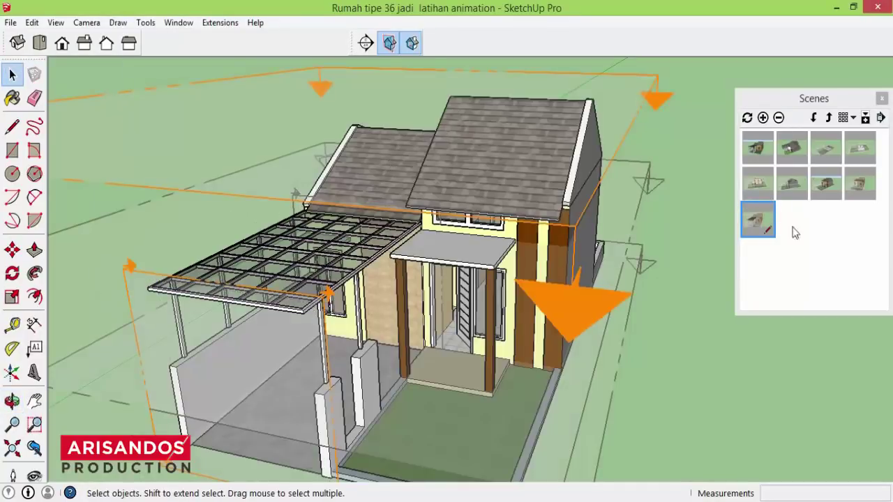
pyautogui.click(858, 185)
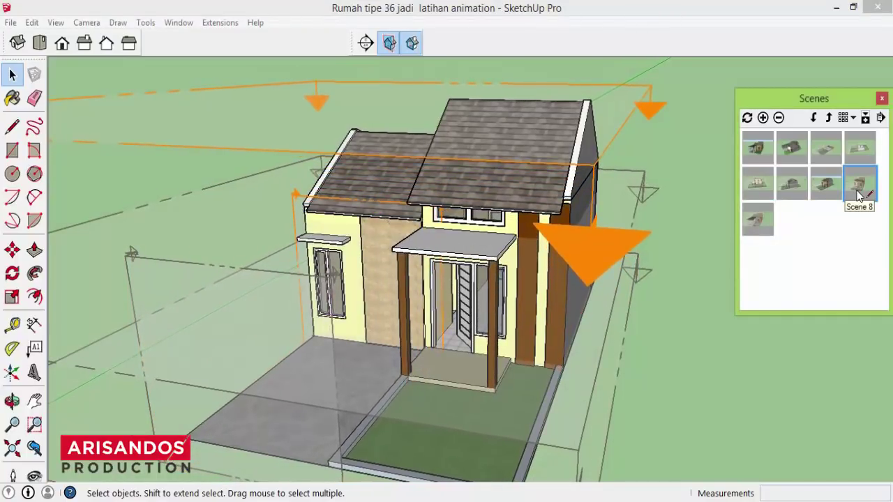
pyautogui.click(756, 227)
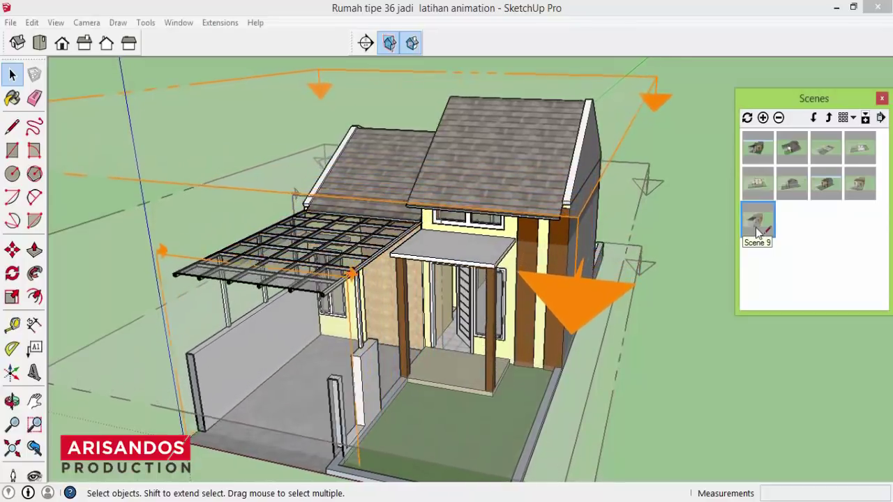
# Step: Orbit down to a low front-corner view, save it as Scene 10, then check Scenes 9 and 10
pyautogui.click(13, 401)
pyautogui.moveTo(289, 384)
pyautogui.mouseDown()
pyautogui.moveTo(298, 349)
pyautogui.moveTo(331, 325)
pyautogui.mouseUp()
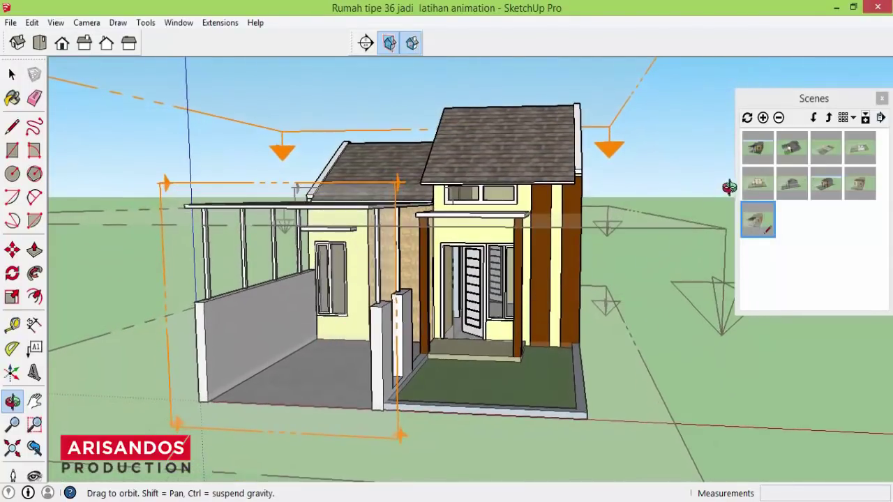
pyautogui.click(763, 119)
pyautogui.click(764, 118)
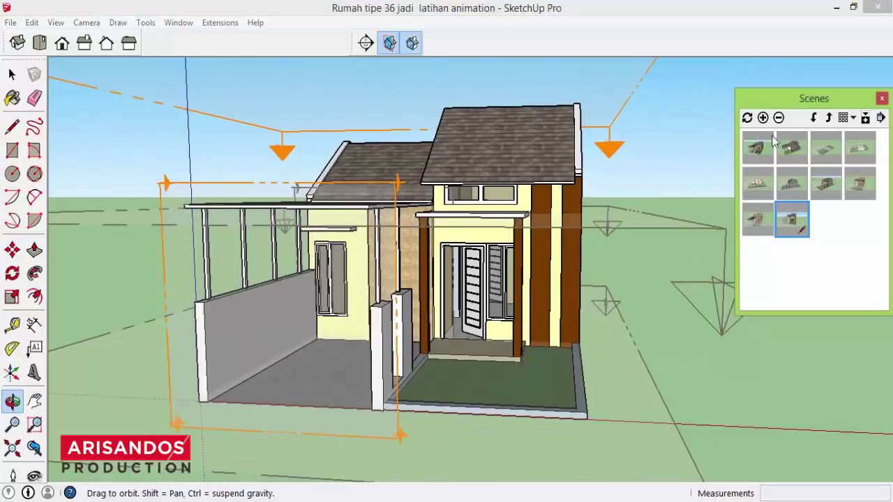
pyautogui.click(763, 228)
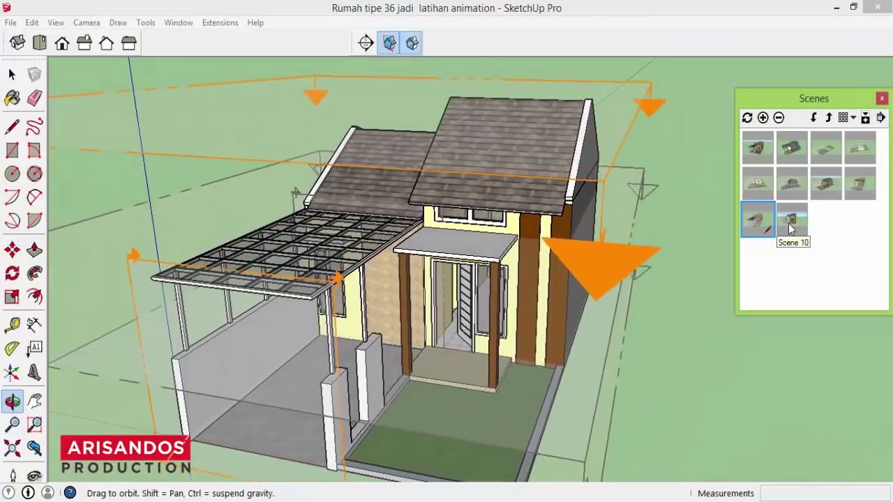
pyautogui.click(791, 221)
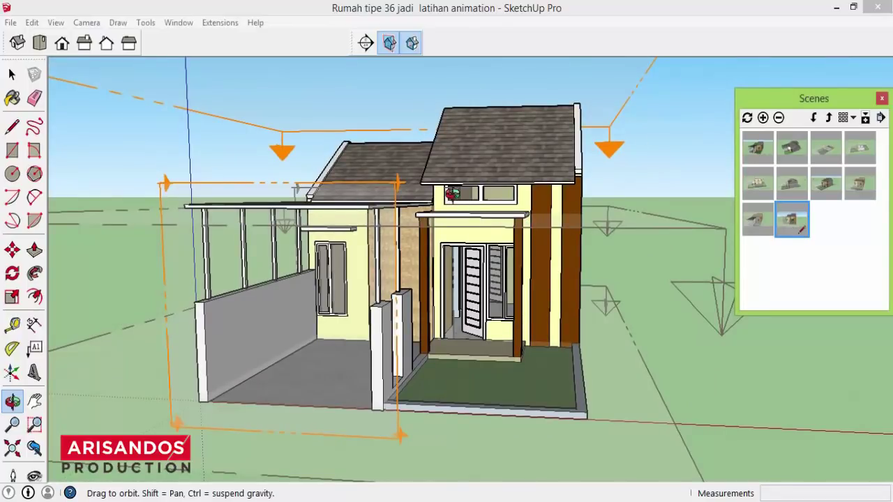
# Step: Hide the section planes and preview Scenes 8 and 9 without them
pyautogui.click(413, 44)
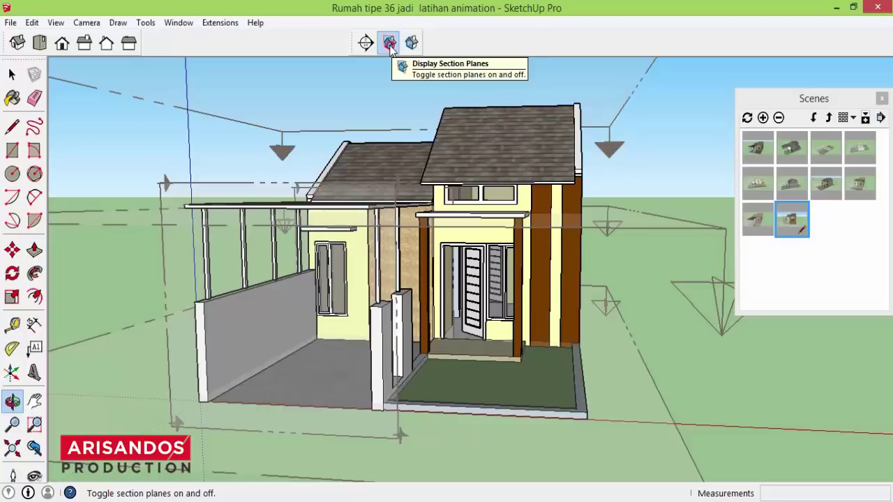
pyautogui.click(389, 43)
pyautogui.click(851, 187)
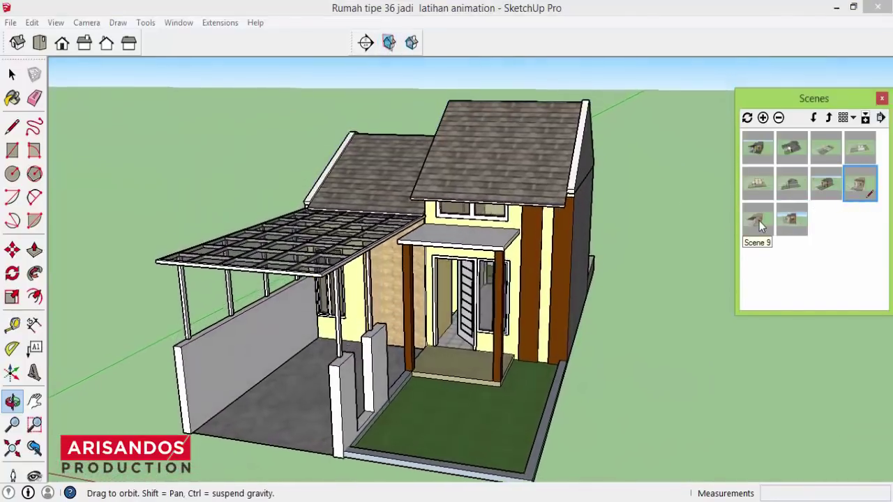
pyautogui.click(759, 221)
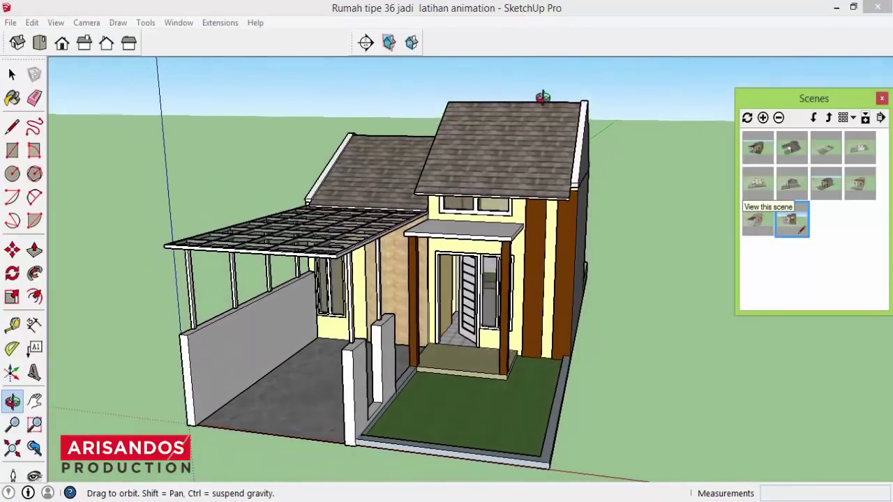
# Step: Show section planes again, step through Scenes 7–9 to Scene 10, and orbit lower and frontal
pyautogui.click(389, 42)
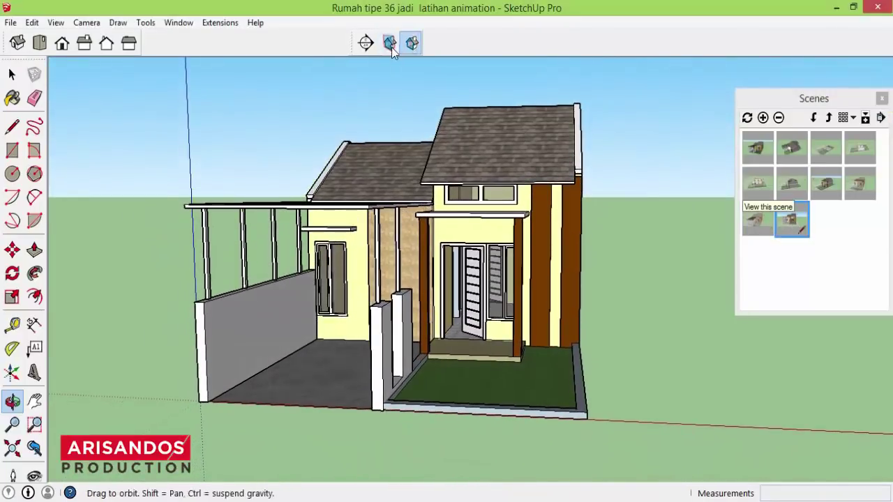
pyautogui.click(823, 187)
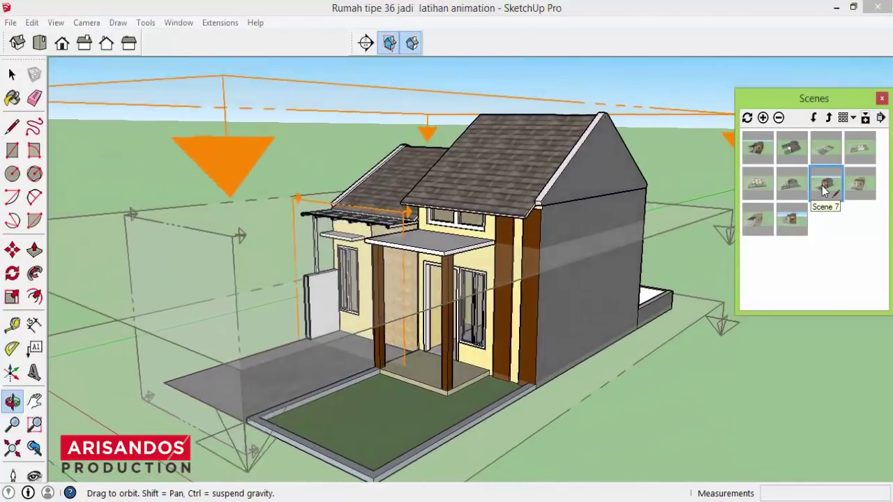
pyautogui.click(854, 192)
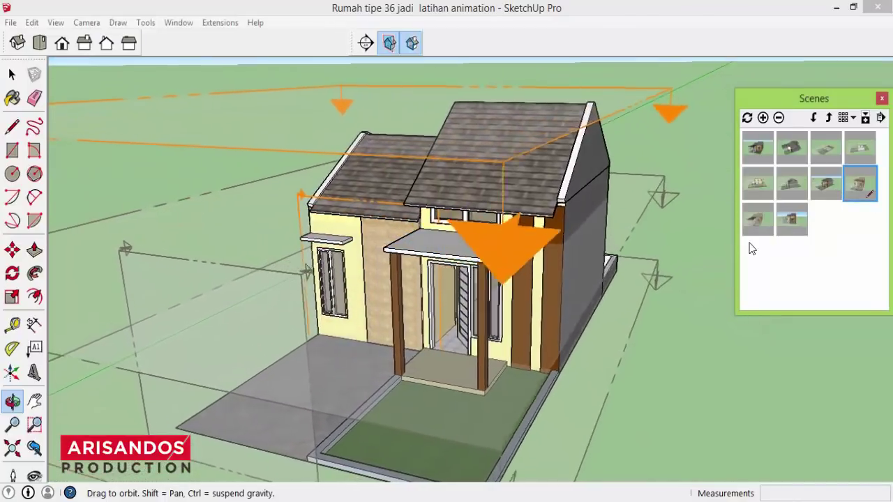
pyautogui.click(767, 228)
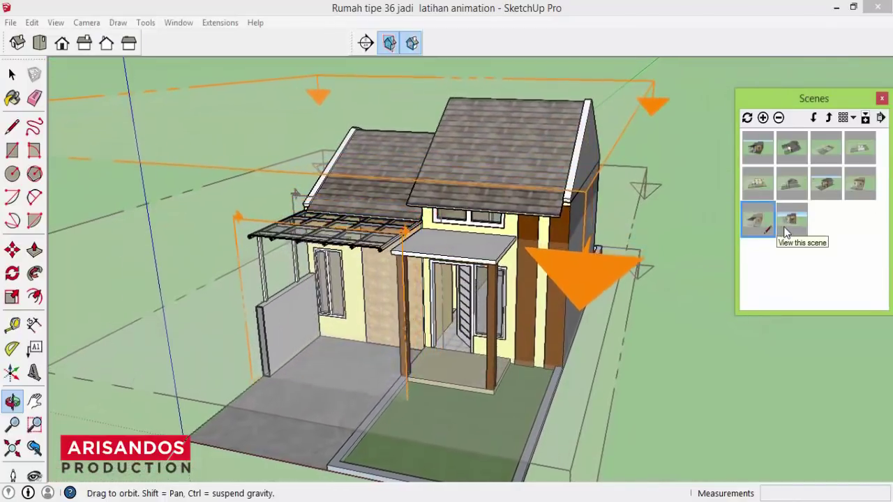
pyautogui.click(793, 222)
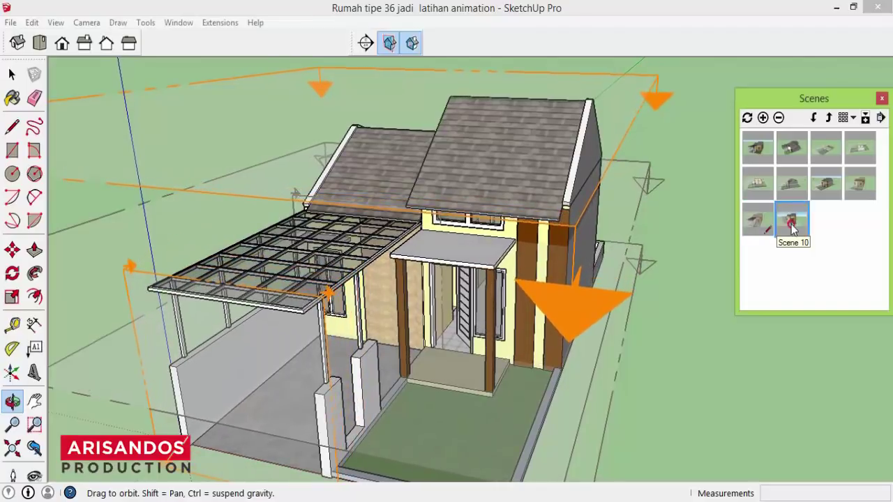
pyautogui.moveTo(385, 302); pyautogui.dragTo(671, 237)
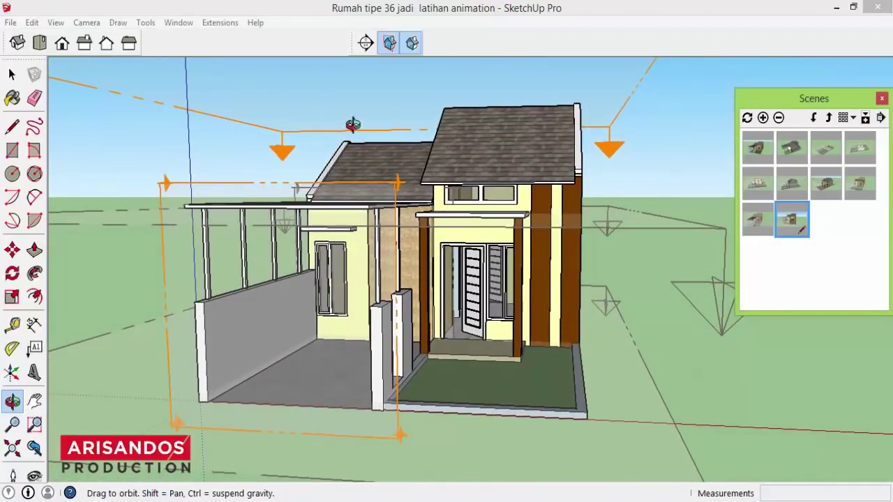
# Step: Turn off section plane outlines and flip through Scenes 9 and 8, returning to Scene 9
pyautogui.click(389, 44)
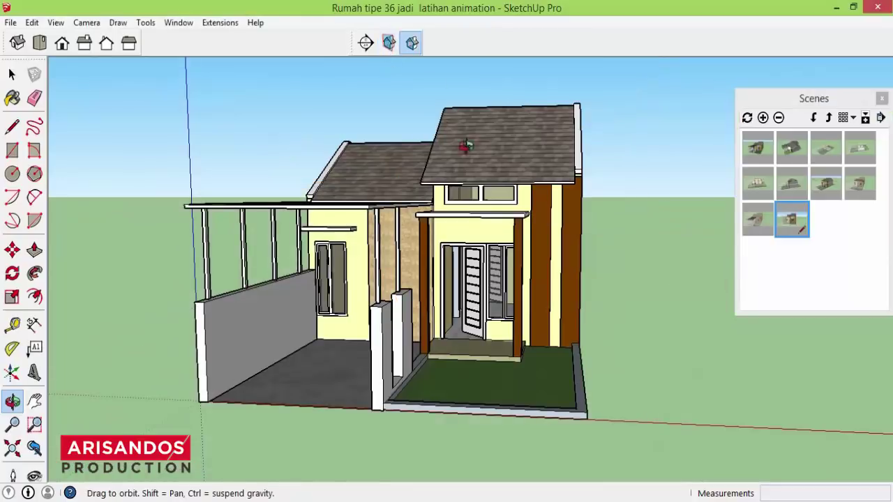
pyautogui.click(757, 215)
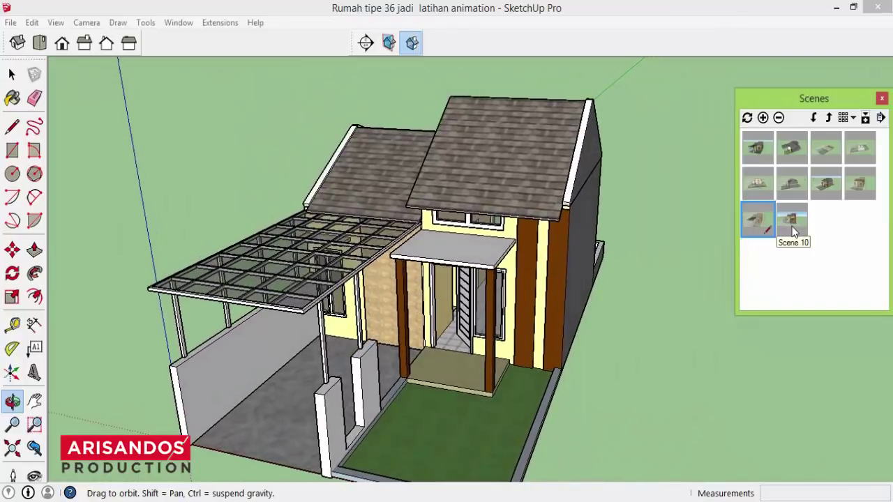
pyautogui.click(849, 183)
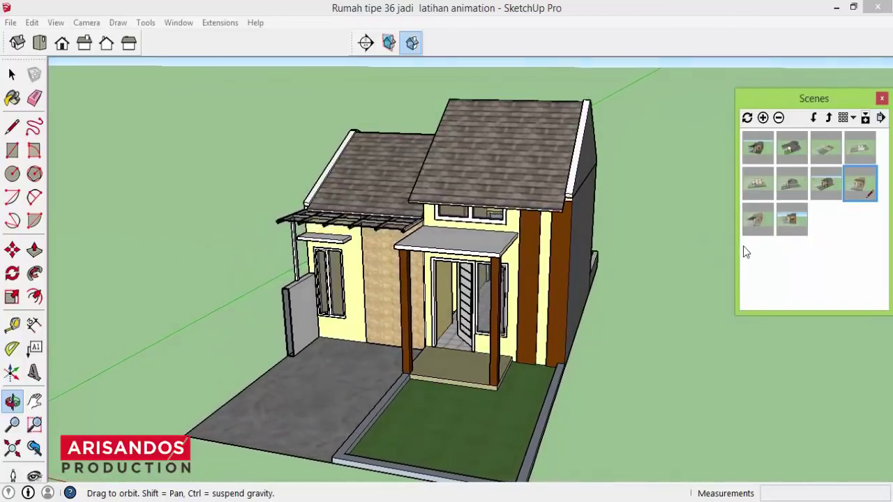
pyautogui.click(757, 227)
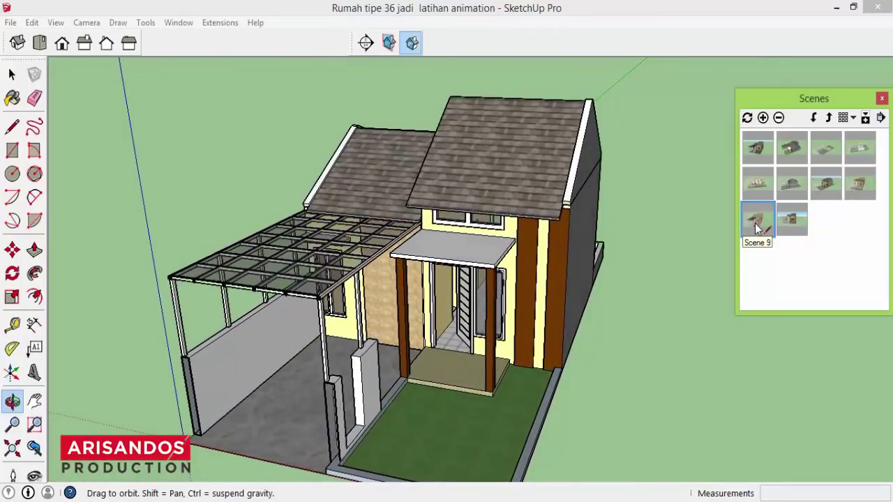
# Step: Set animation scene transitions to 2 seconds and scene delay to 0 seconds
pyautogui.click(14, 74)
pyautogui.click(56, 23)
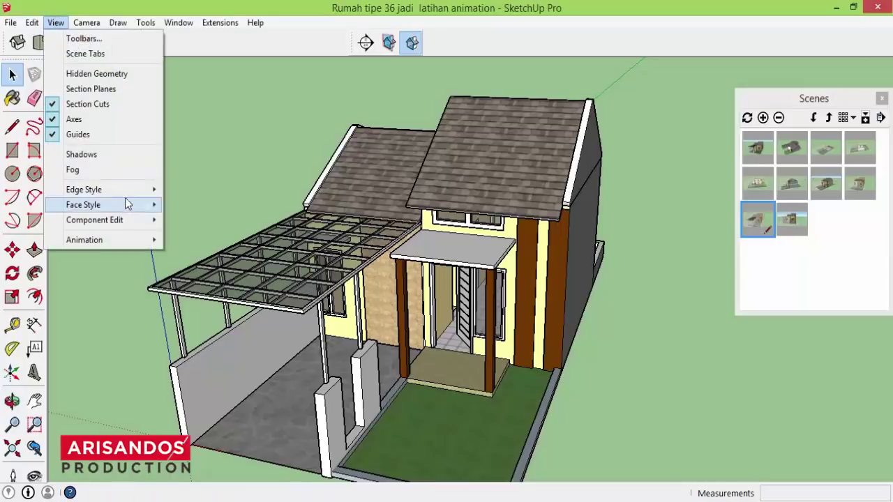
pyautogui.moveTo(85, 240)
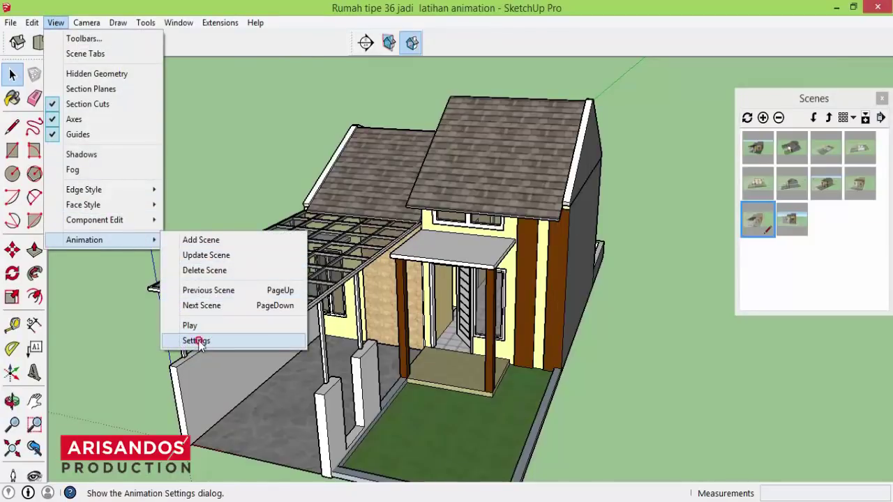
pyautogui.click(197, 341)
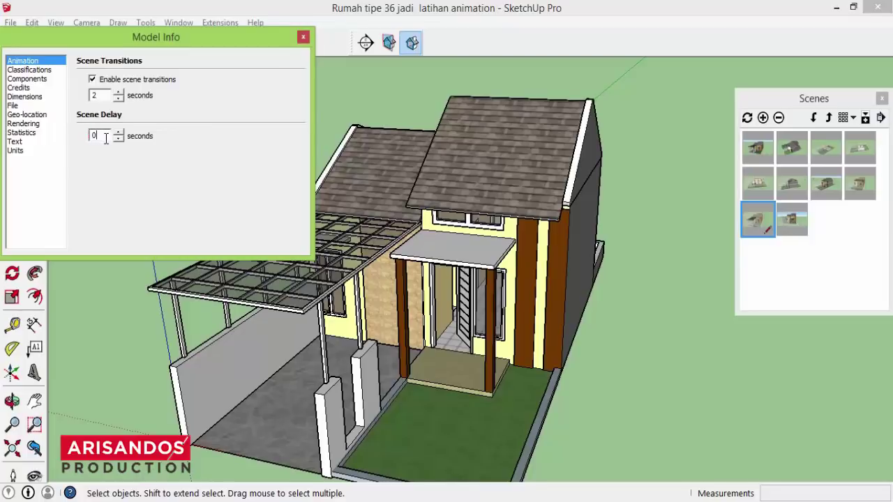
pyautogui.press('Escape')
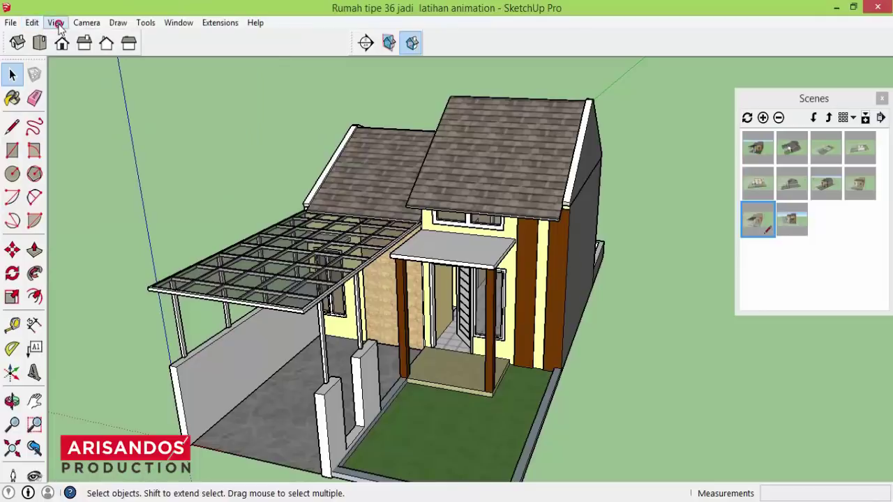
pyautogui.click(56, 23)
pyautogui.moveTo(85, 240)
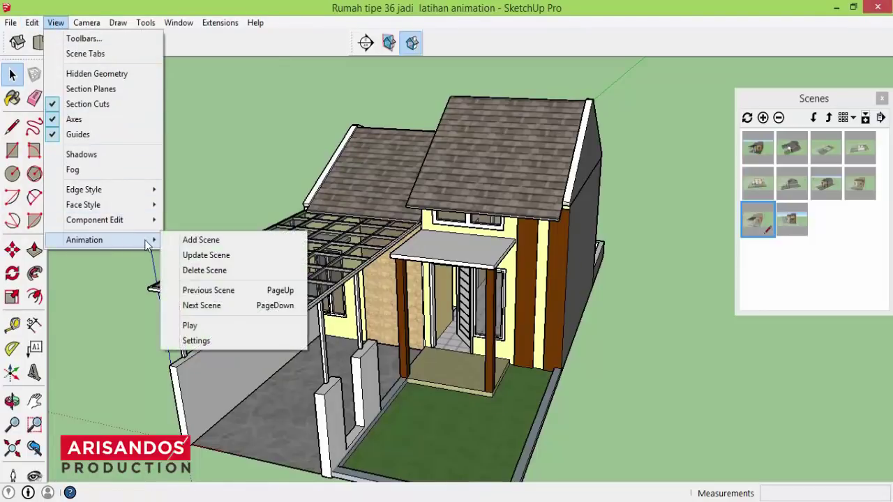
# Step: Play the scene animation with 2-second transitions and stop it at Scene 10
pyautogui.click(192, 322)
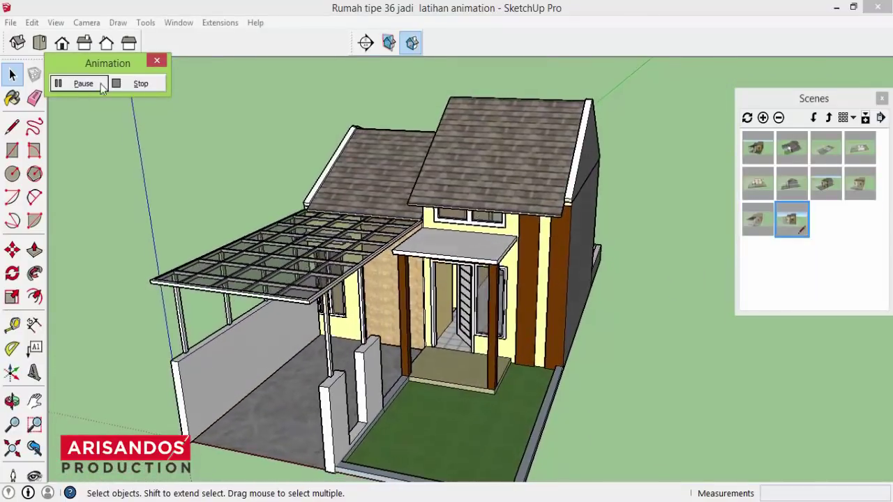
pyautogui.click(125, 85)
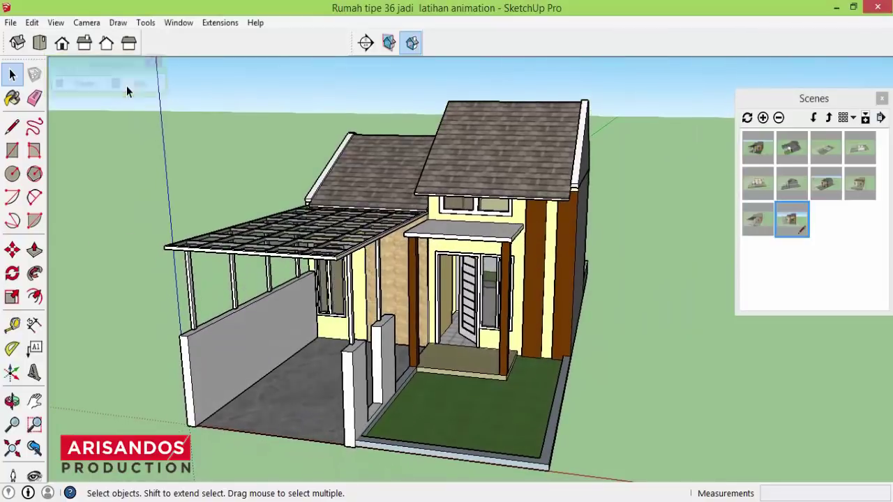
pyautogui.click(56, 23)
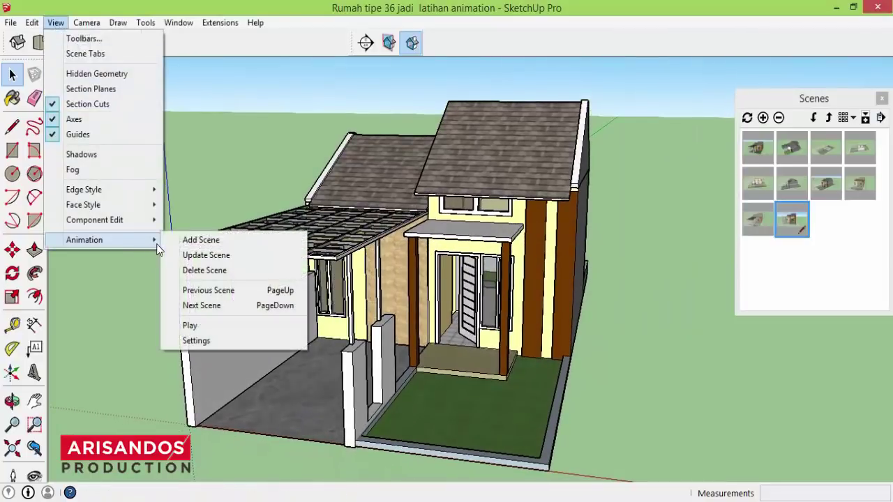
pyautogui.moveTo(84, 240)
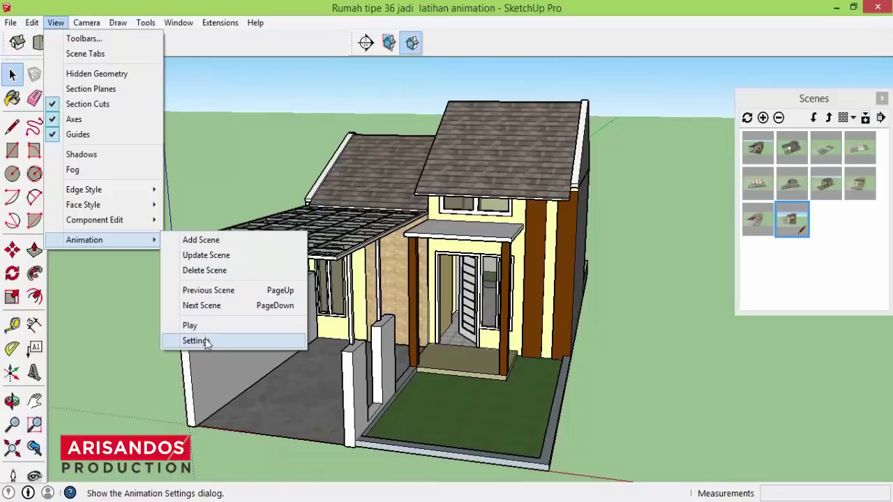
# Step: Change the animation's scene transition time to 3 seconds
pyautogui.click(205, 340)
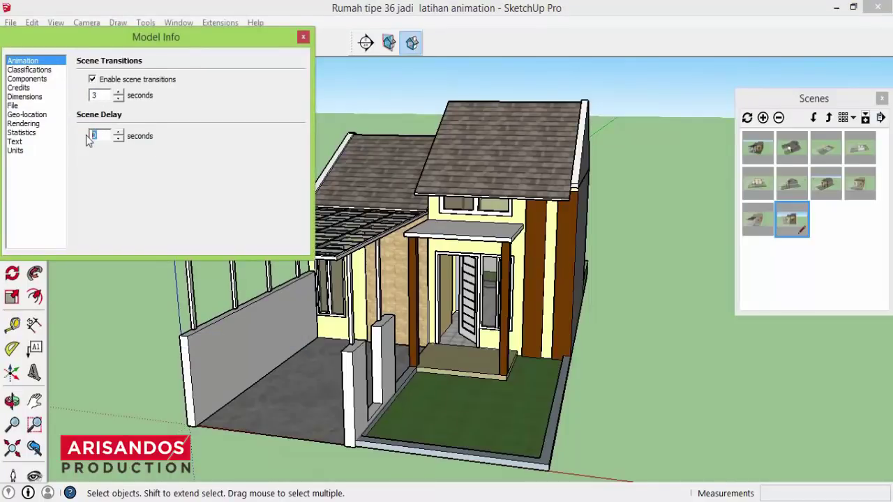
pyautogui.press('Escape')
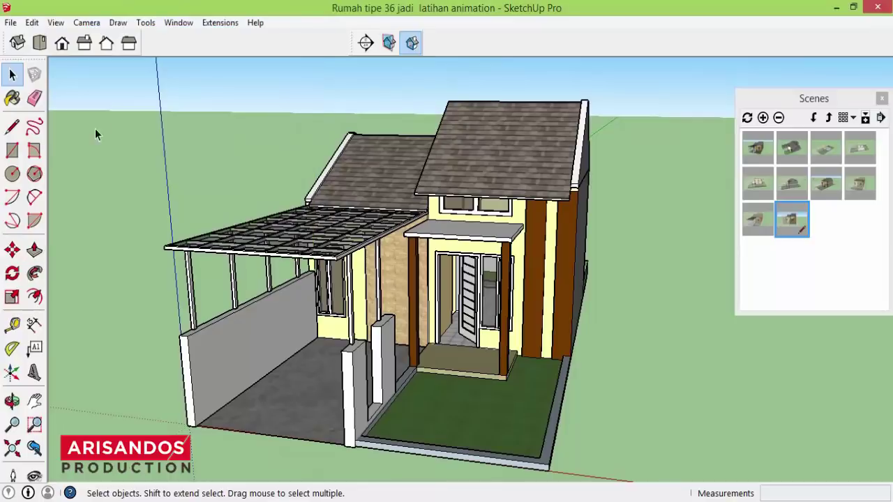
pyautogui.click(183, 25)
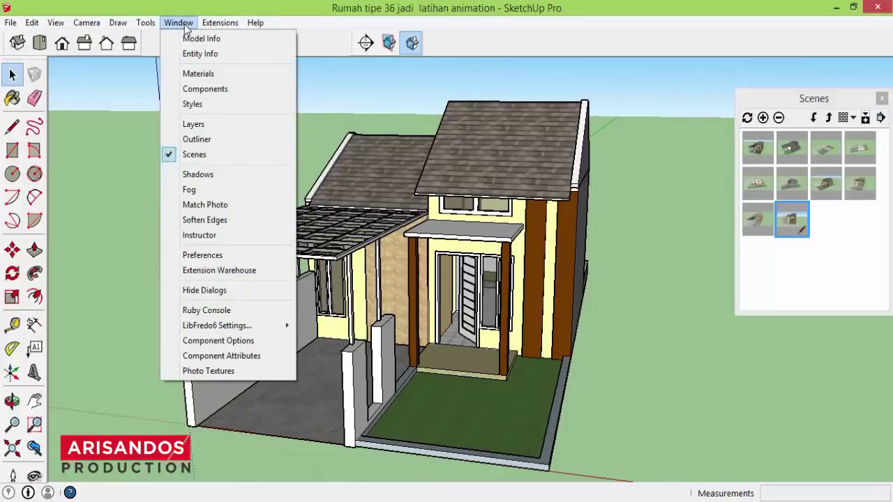
pyautogui.click(193, 103)
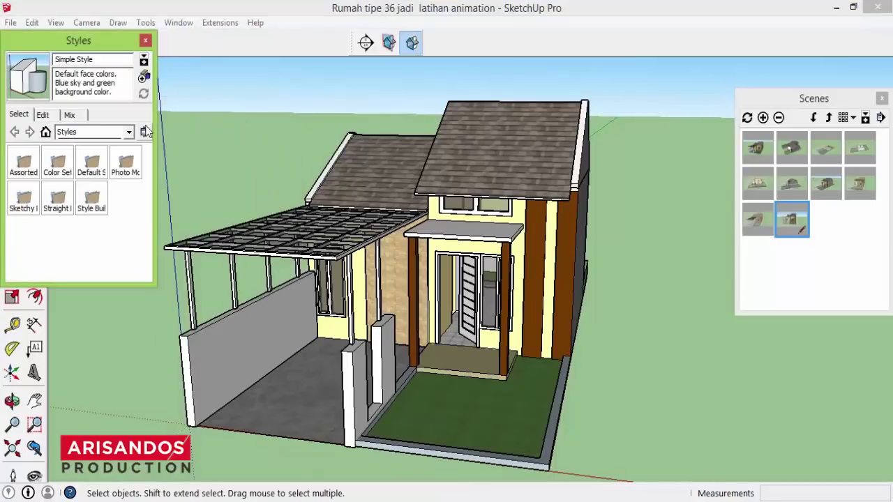
pyautogui.click(56, 117)
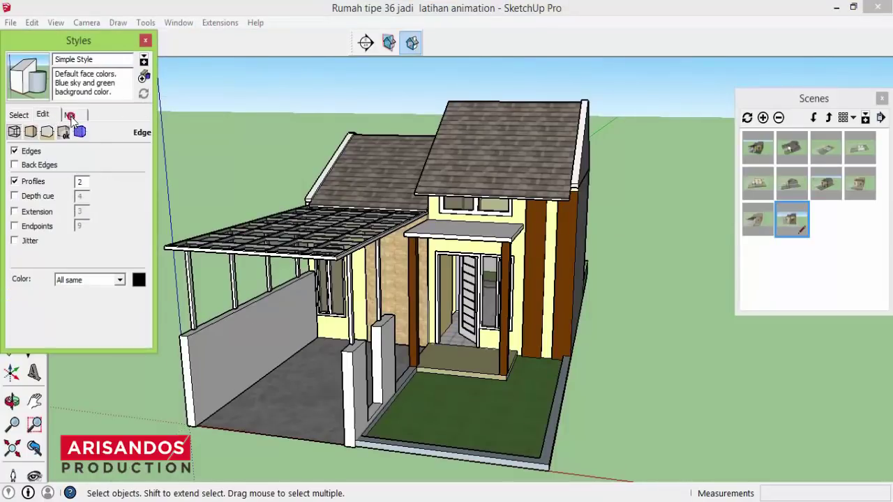
pyautogui.click(69, 115)
pyautogui.click(55, 119)
pyautogui.click(26, 116)
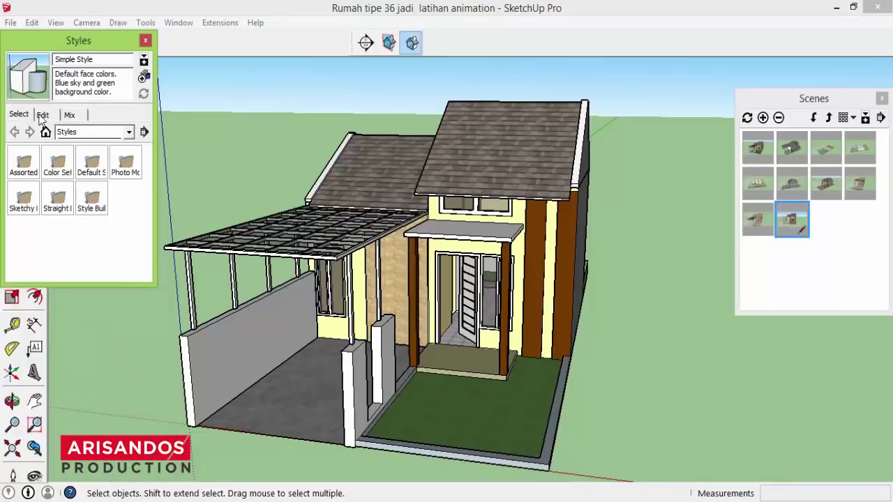
pyautogui.click(43, 117)
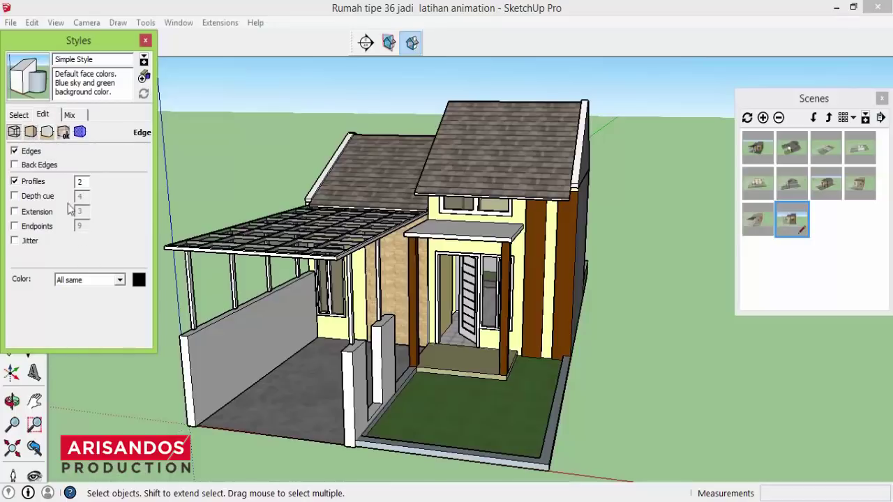
pyautogui.moveTo(67, 44); pyautogui.dragTo(96, 78)
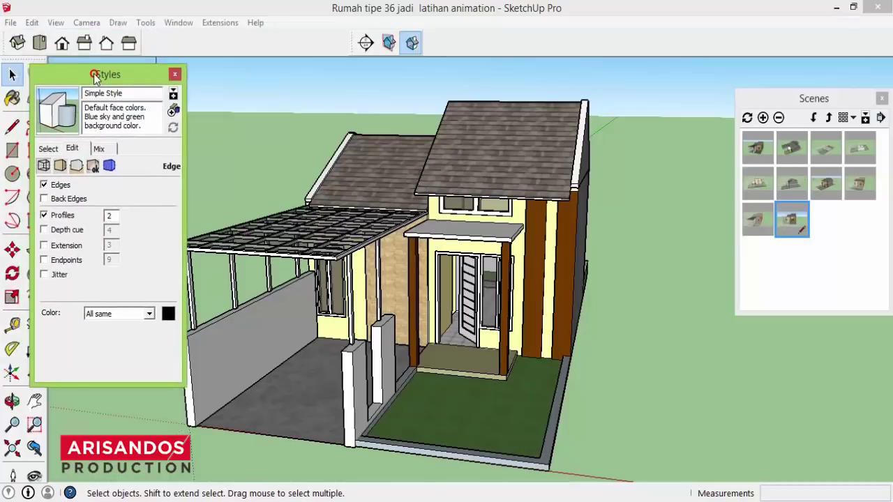
pyautogui.click(61, 168)
pyautogui.click(77, 168)
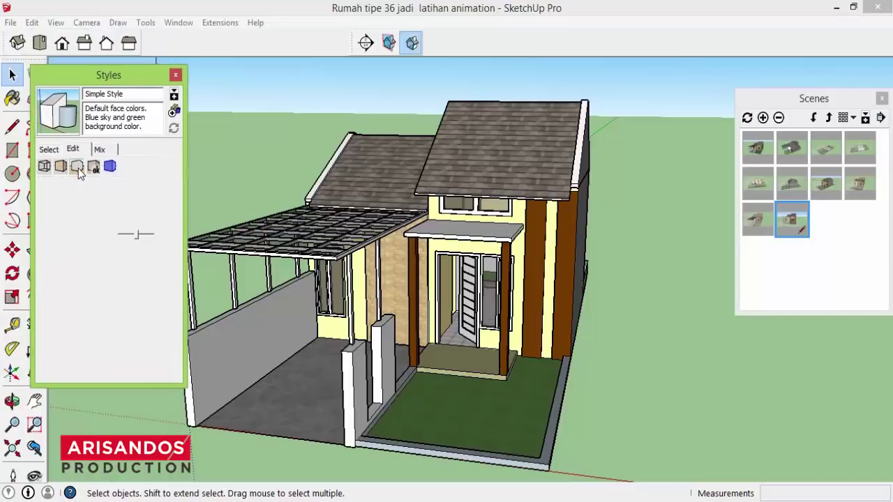
pyautogui.click(176, 75)
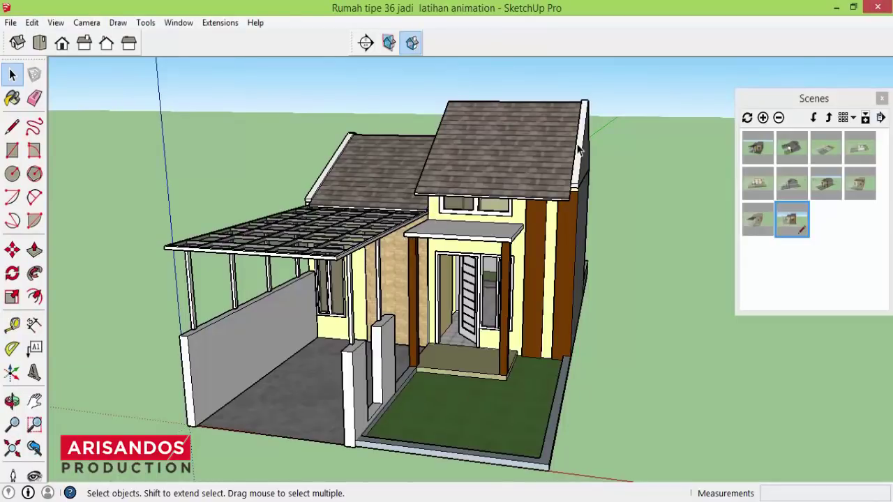
pyautogui.click(55, 22)
pyautogui.moveTo(84, 239)
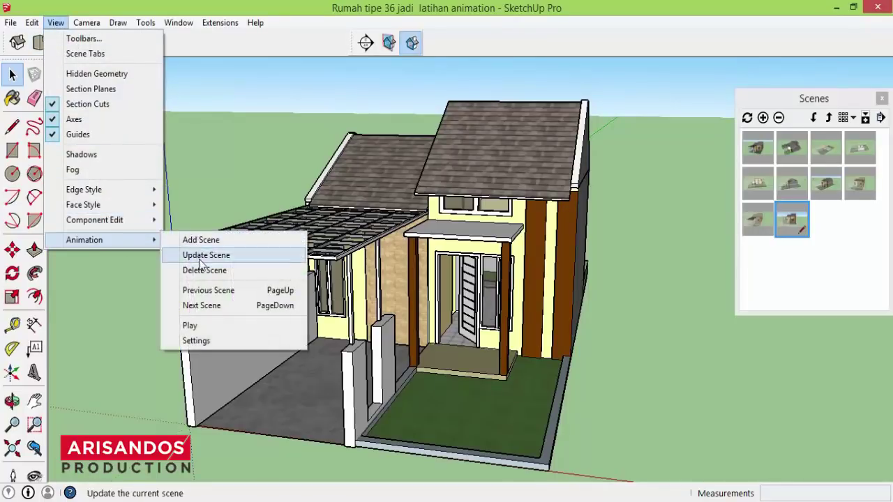
# Step: Replay the scene animation with 3-second transitions through all views, then stop it
pyautogui.click(201, 327)
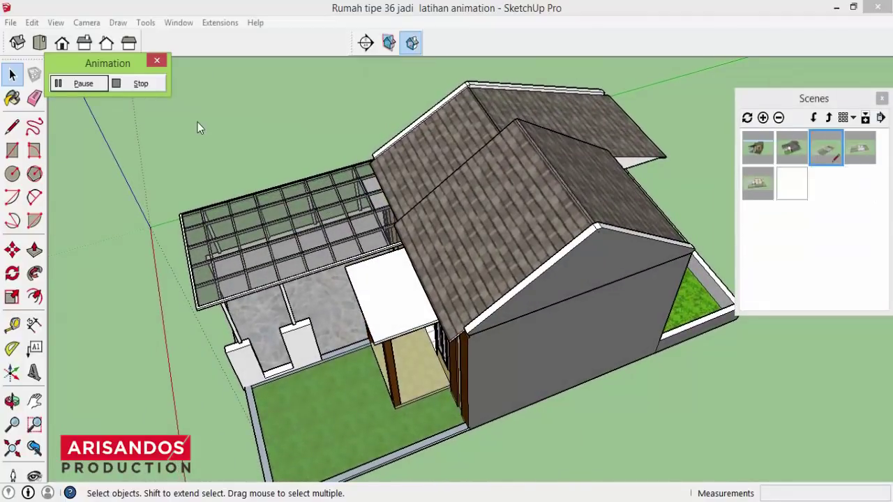
pyautogui.click(130, 84)
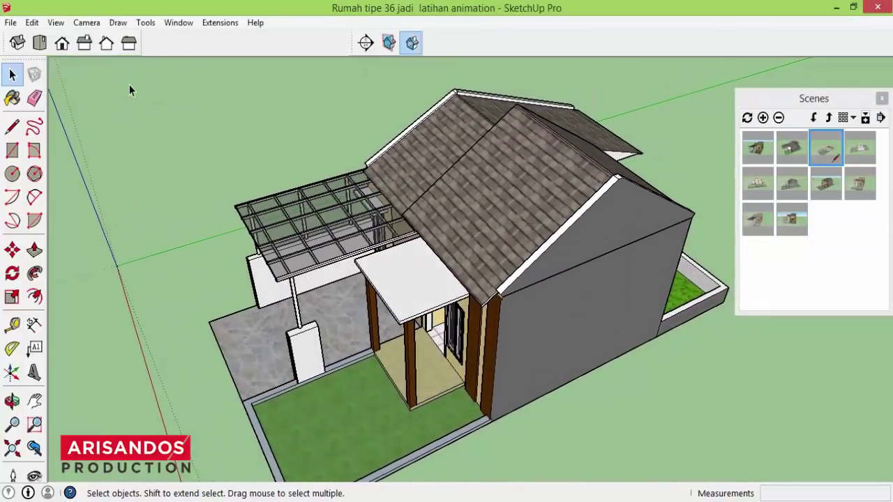